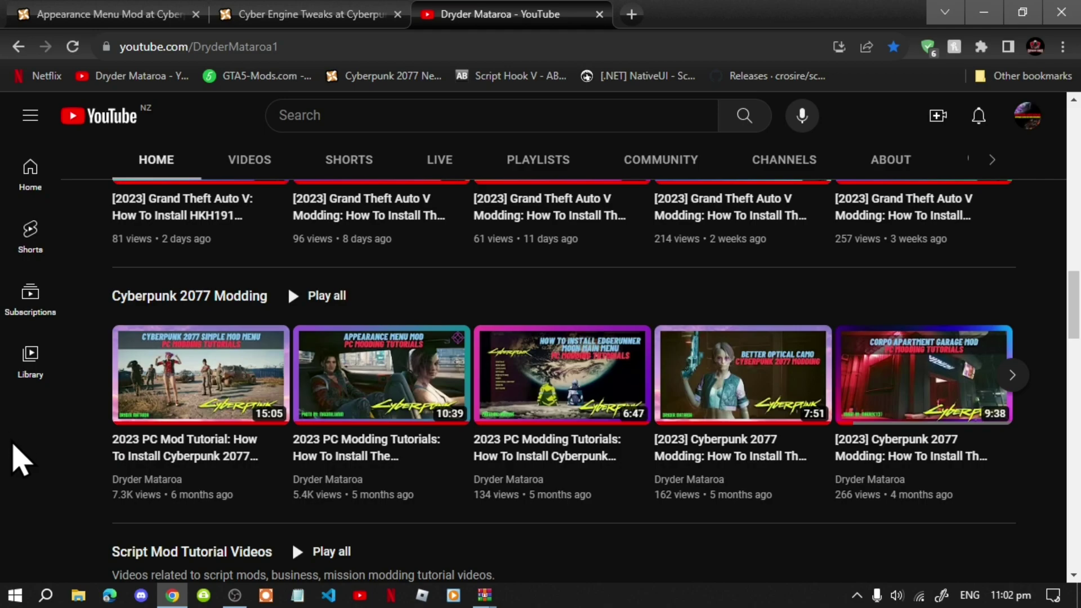
# Look over the Cyber Engine Tweaks and Appearance Menu Mod pages on Nexus Mods.
pyautogui.moveTo(195, 476)
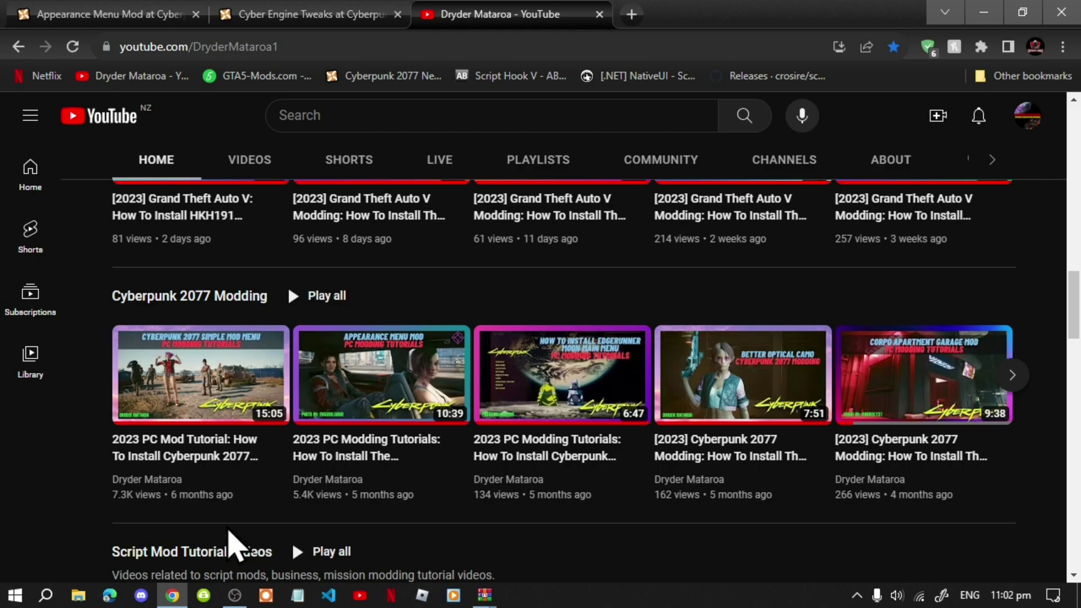
pyautogui.click(313, 12)
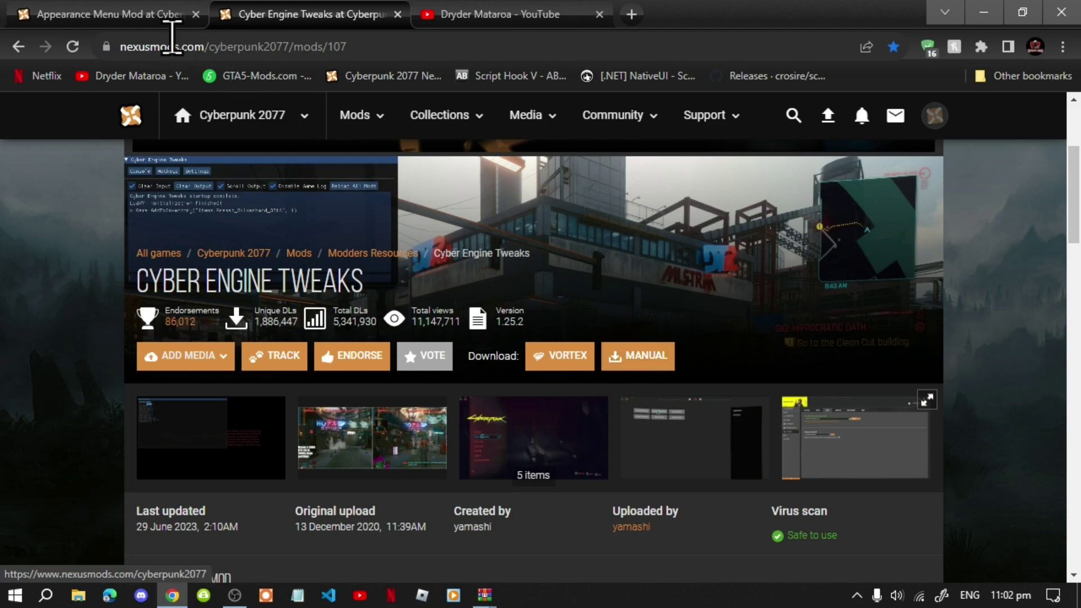
pyautogui.click(101, 12)
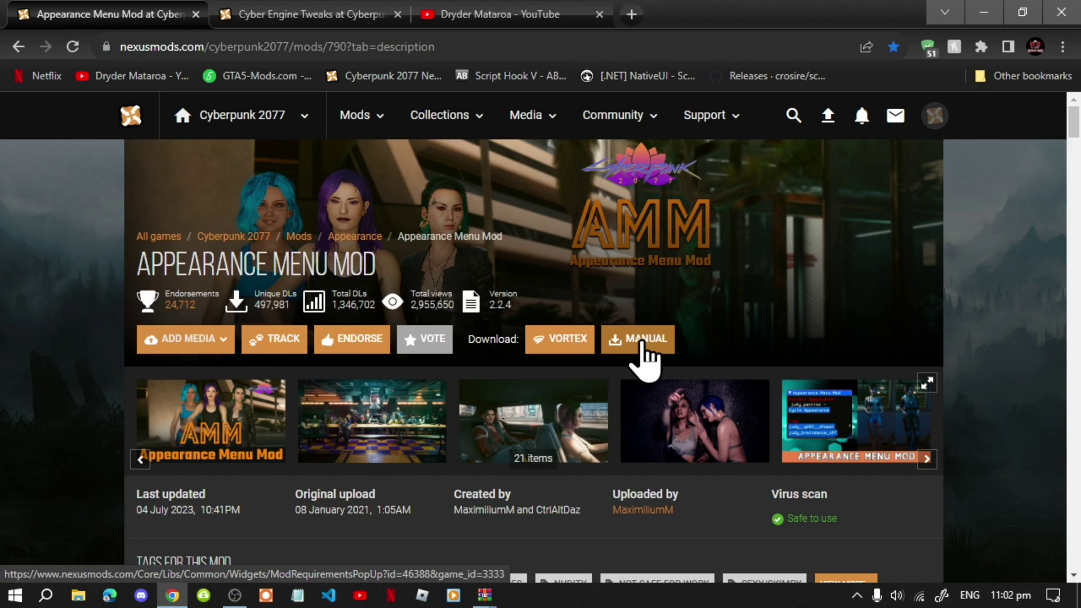
# Minimize the browser so the desktop is showing.
pyautogui.click(984, 12)
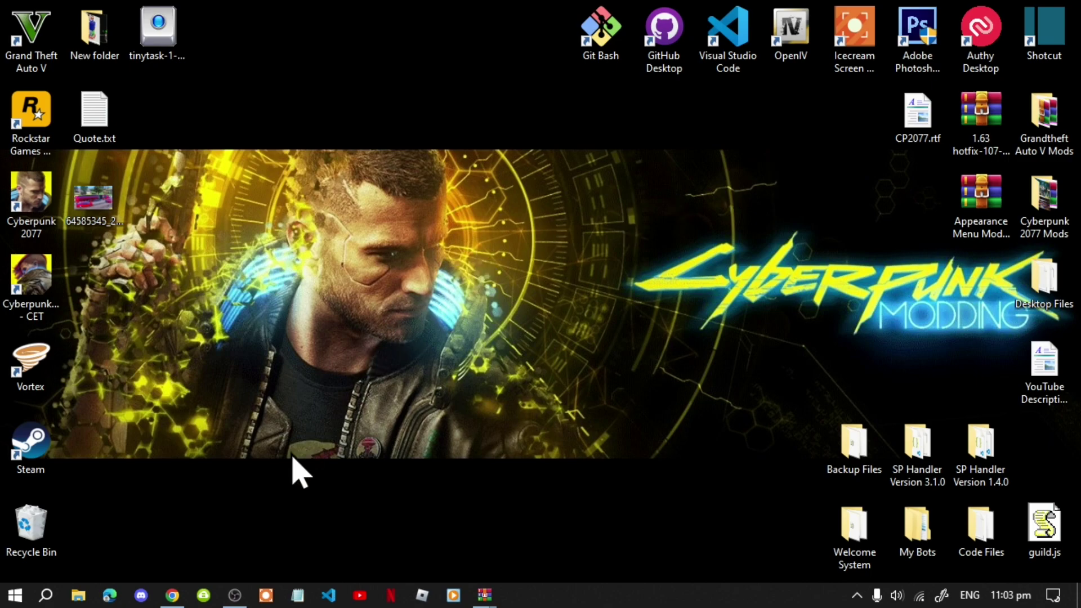
pyautogui.click(172, 596)
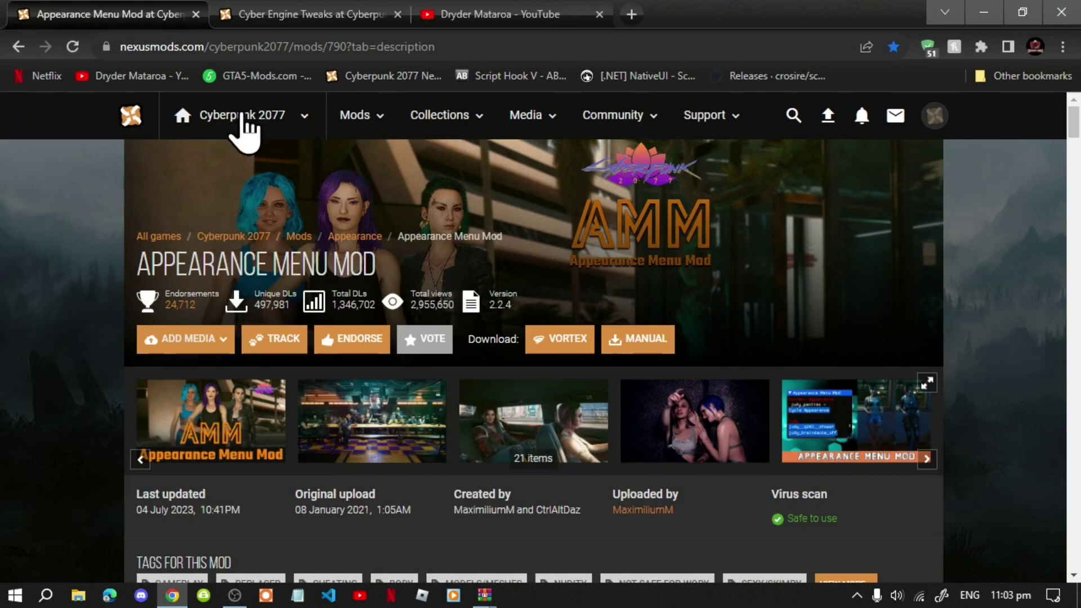
pyautogui.click(523, 15)
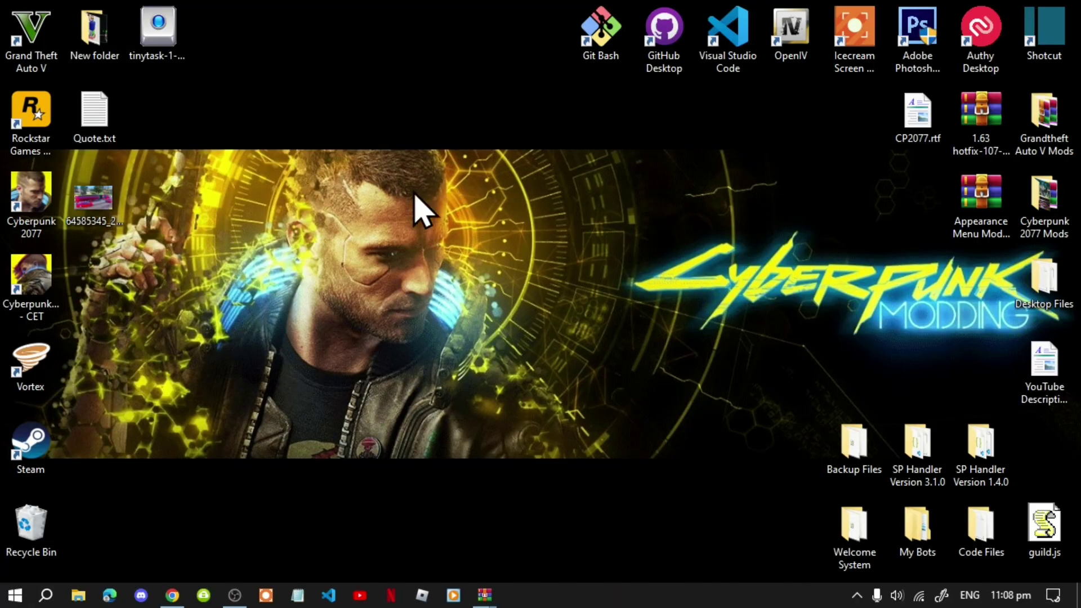
# Open the game folder behind the Cyberpunk CET desktop shortcut.
pyautogui.doubleClick(43, 290)
pyautogui.rightClick(38, 277)
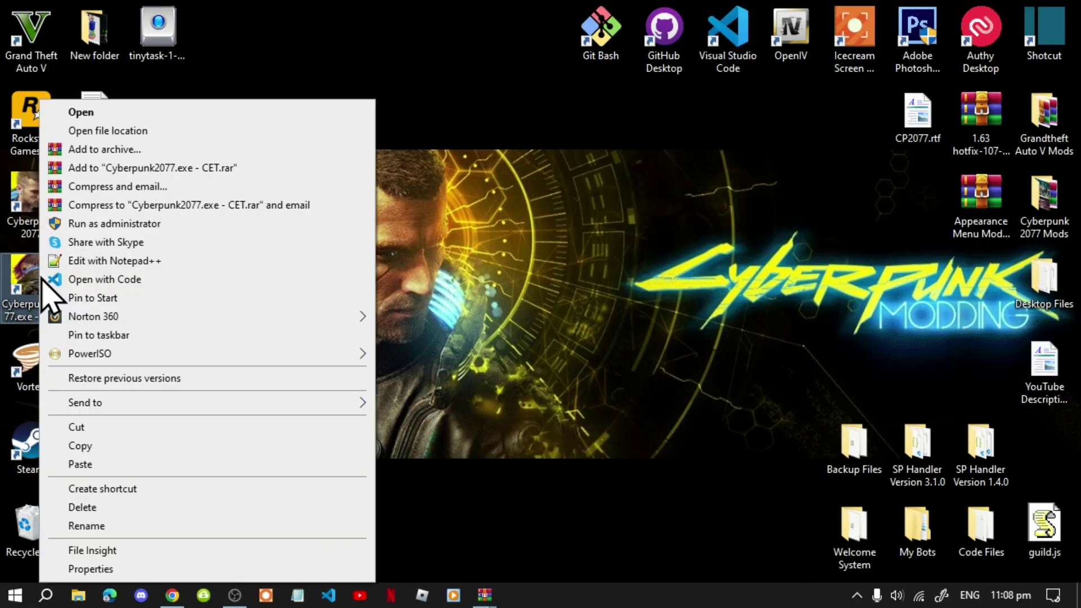
pyautogui.click(131, 135)
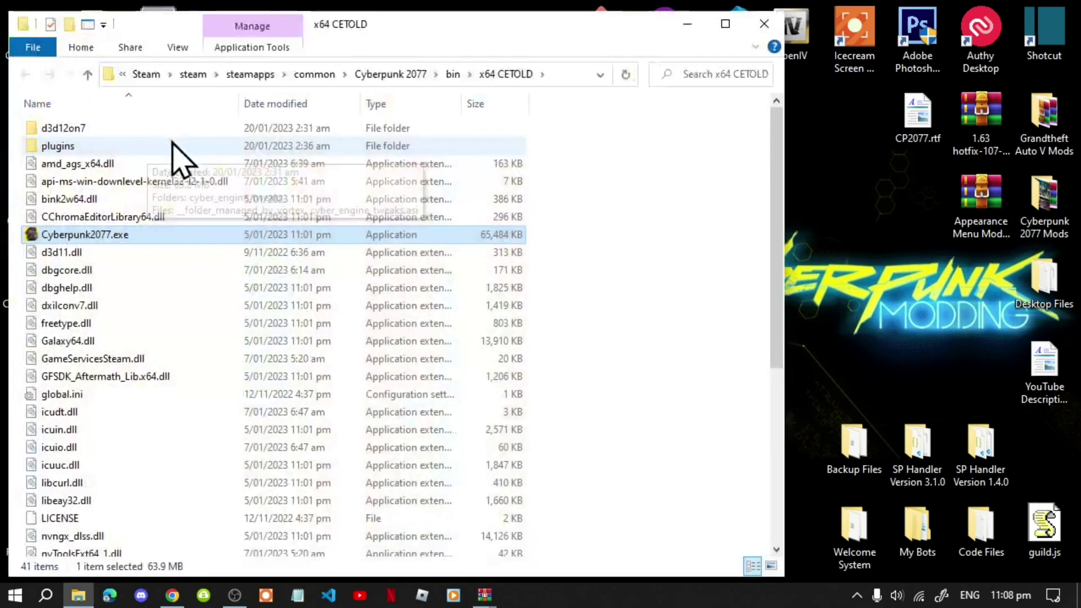
# Check the mods under plugins\cyber_engine_tweaks\mods, then go back to x64 CETOLD.
pyautogui.click(81, 150)
pyautogui.doubleClick(82, 149)
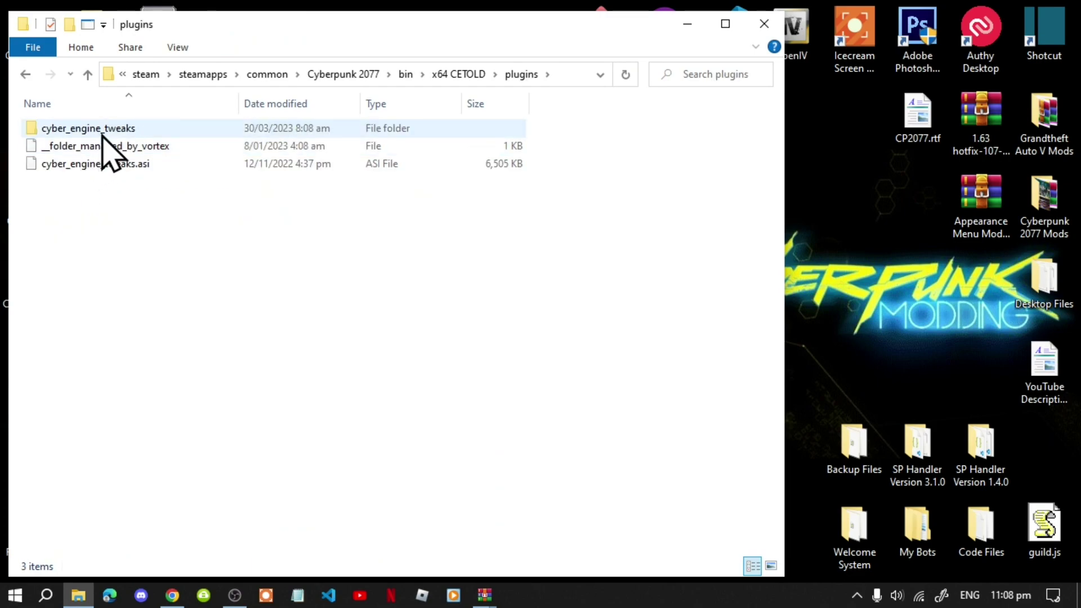
pyautogui.doubleClick(103, 131)
pyautogui.doubleClick(107, 147)
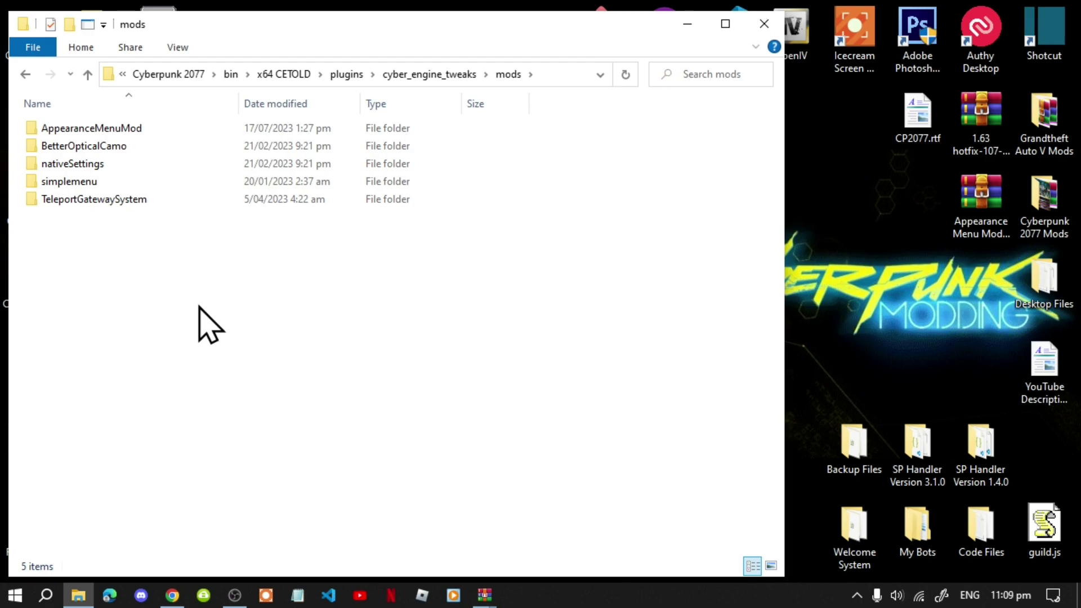
pyautogui.rightClick(198, 306)
pyautogui.click(105, 289)
pyautogui.hotkey('alt', 'Left')
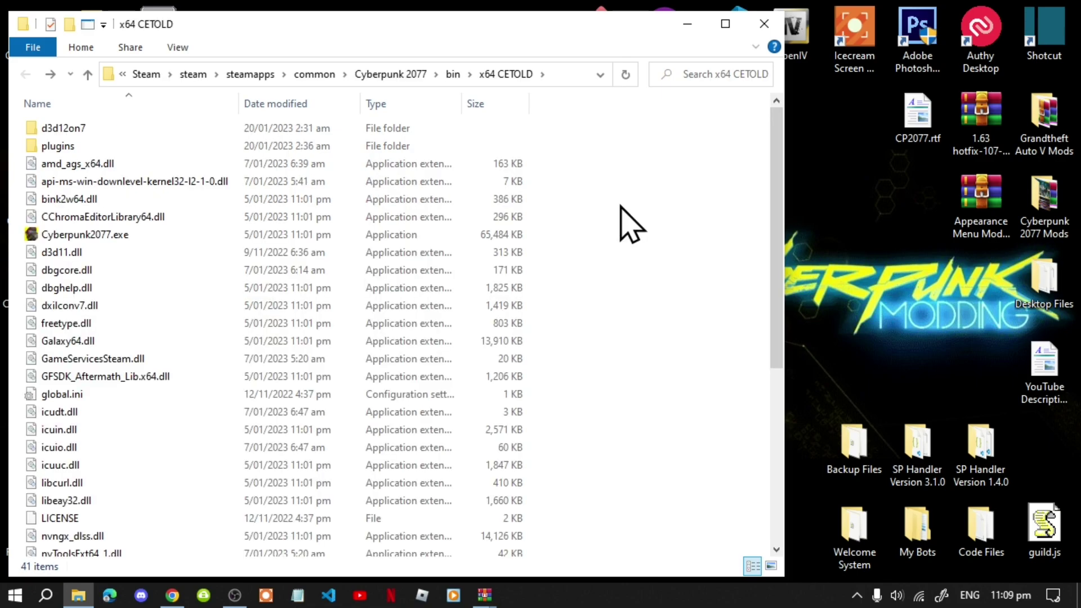
# In the bin folder, leave x64 CETOLD's name unchanged and delete the x64 - 1.61 folder.
pyautogui.click(455, 83)
pyautogui.click(235, 301)
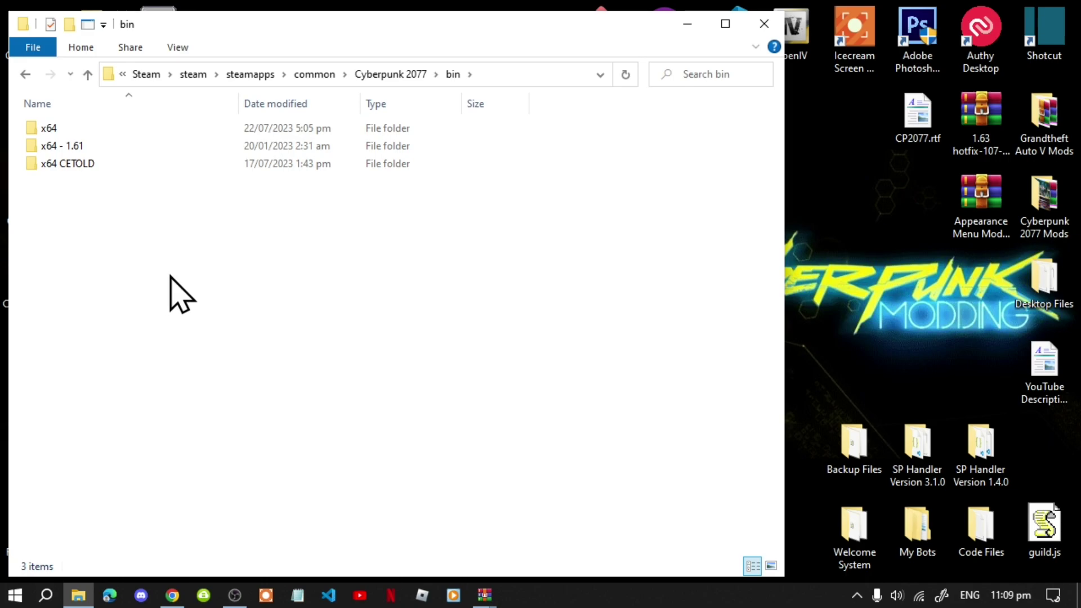
pyautogui.click(70, 167)
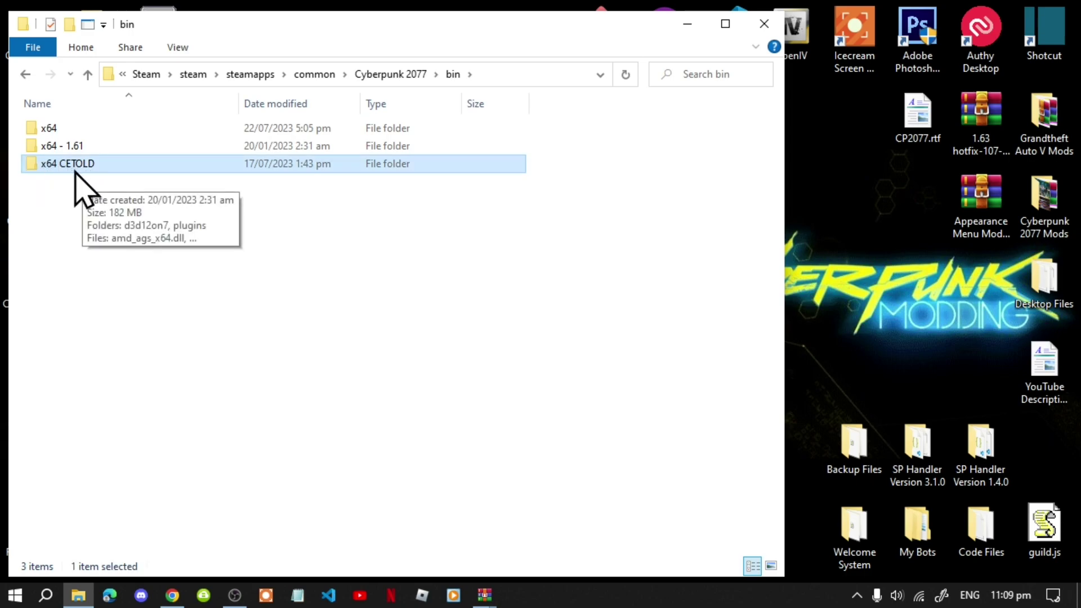
pyautogui.rightClick(75, 167)
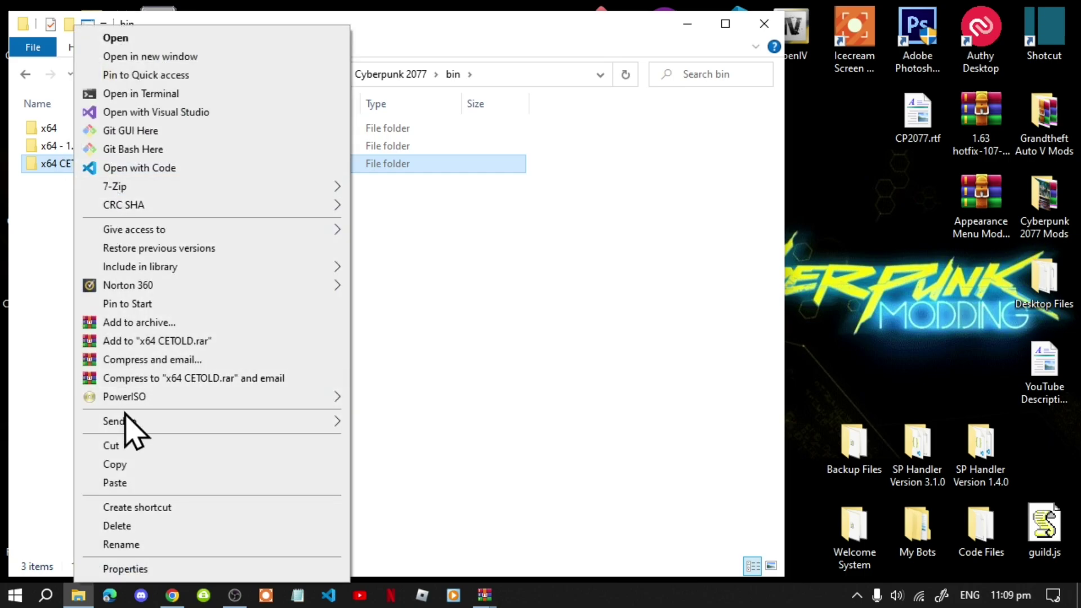
pyautogui.click(112, 550)
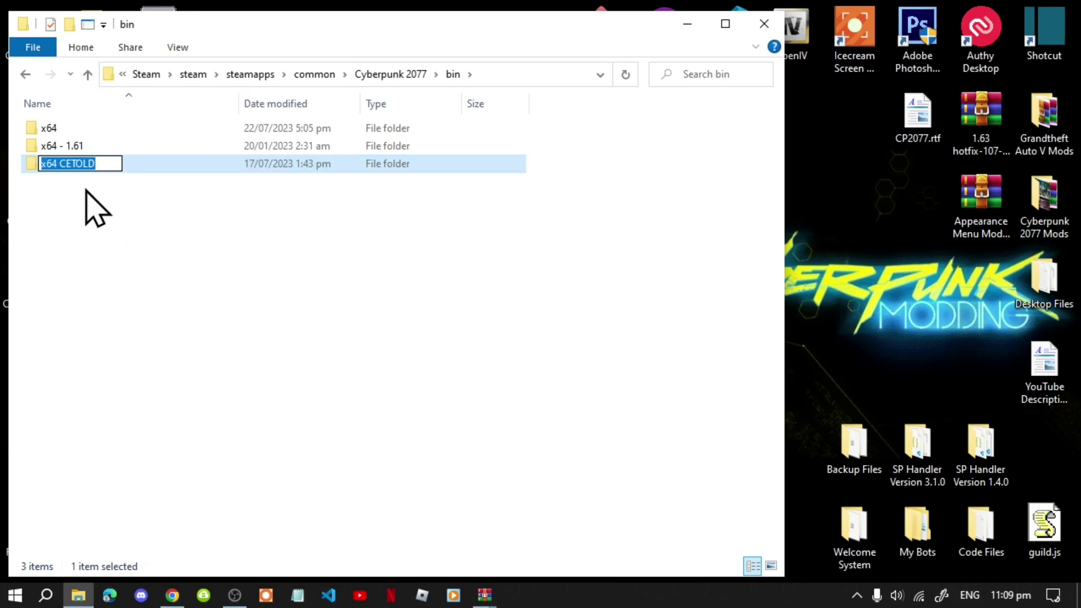
pyautogui.click(145, 214)
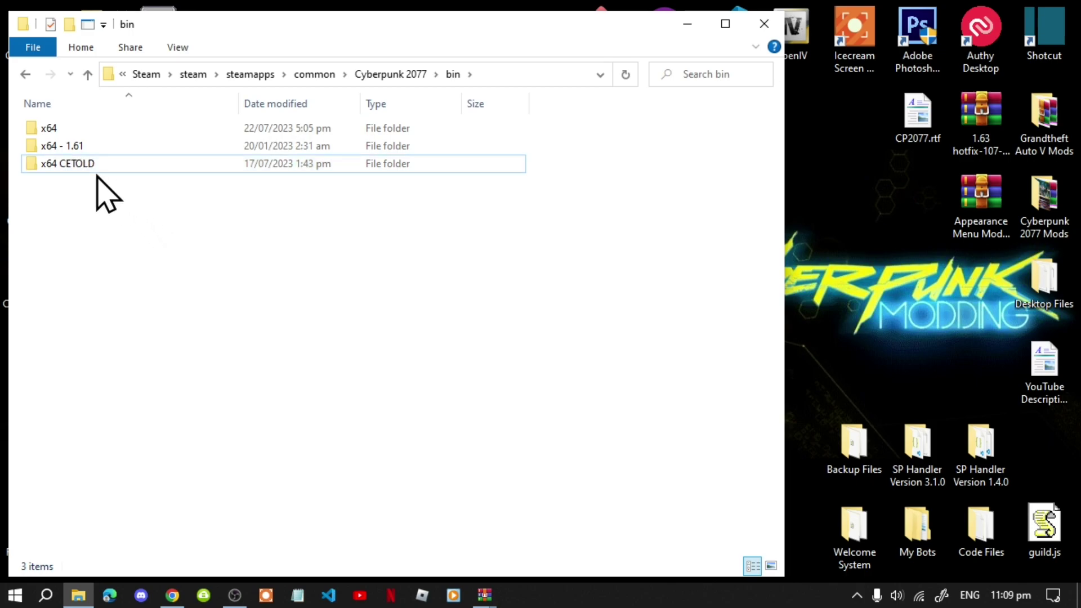
pyautogui.click(75, 150)
pyautogui.rightClick(75, 149)
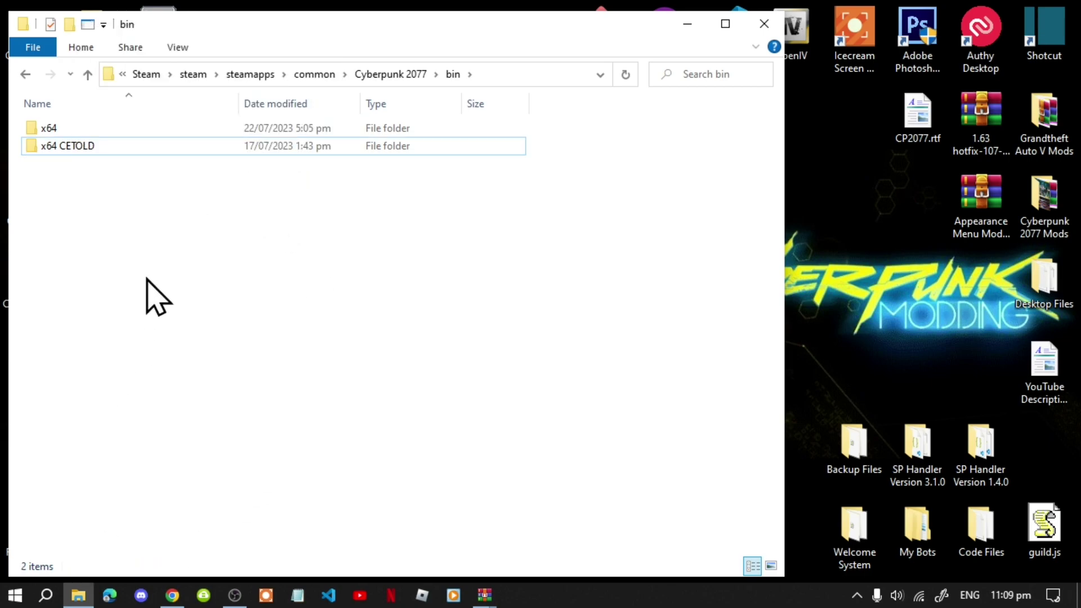
# Duplicate the x64 folder in bin and rename the copy to 'x64 - CET'.
pyautogui.rightClick(50, 134)
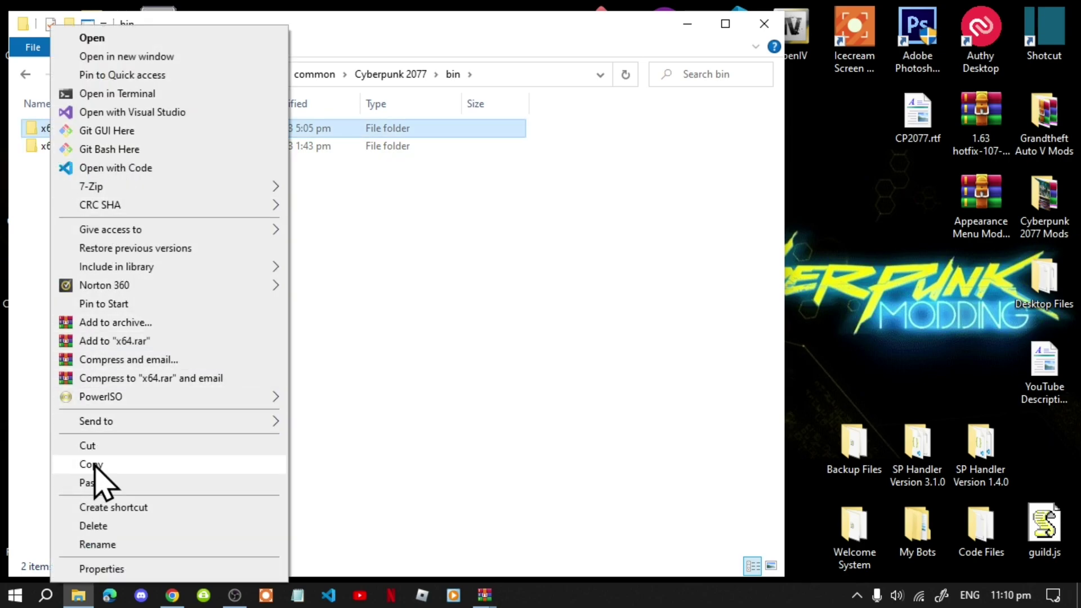
pyautogui.click(93, 464)
pyautogui.rightClick(83, 193)
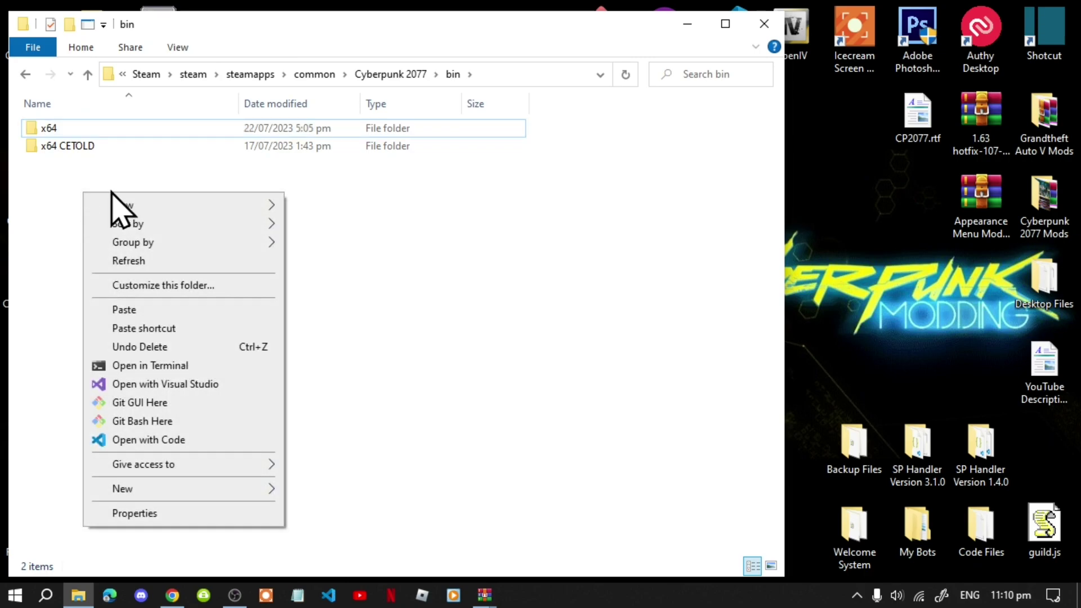
pyautogui.click(147, 310)
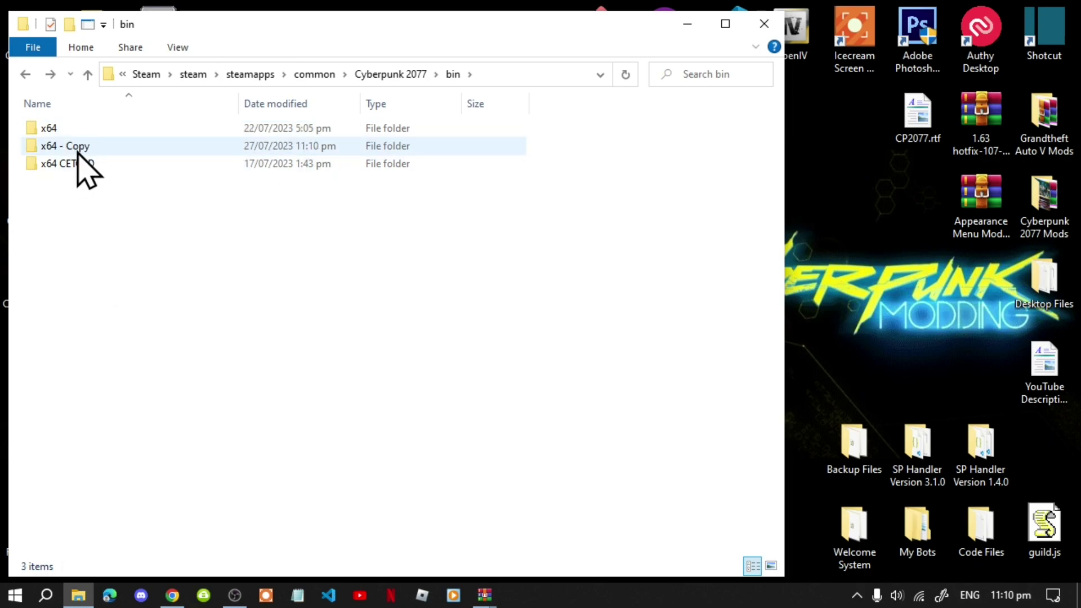
pyautogui.click(77, 151)
pyautogui.rightClick(77, 151)
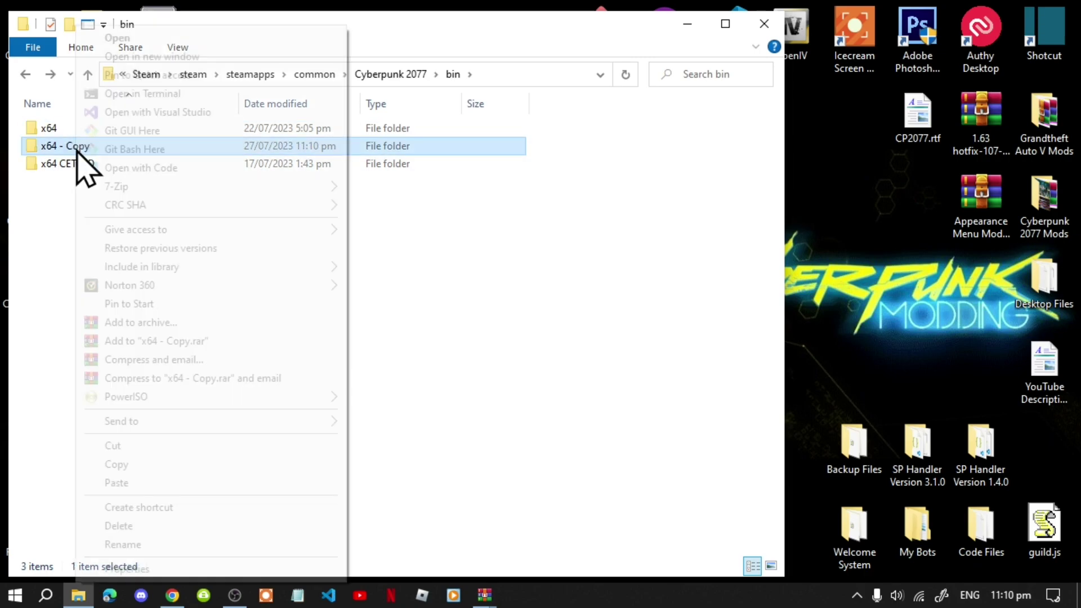
pyautogui.click(142, 544)
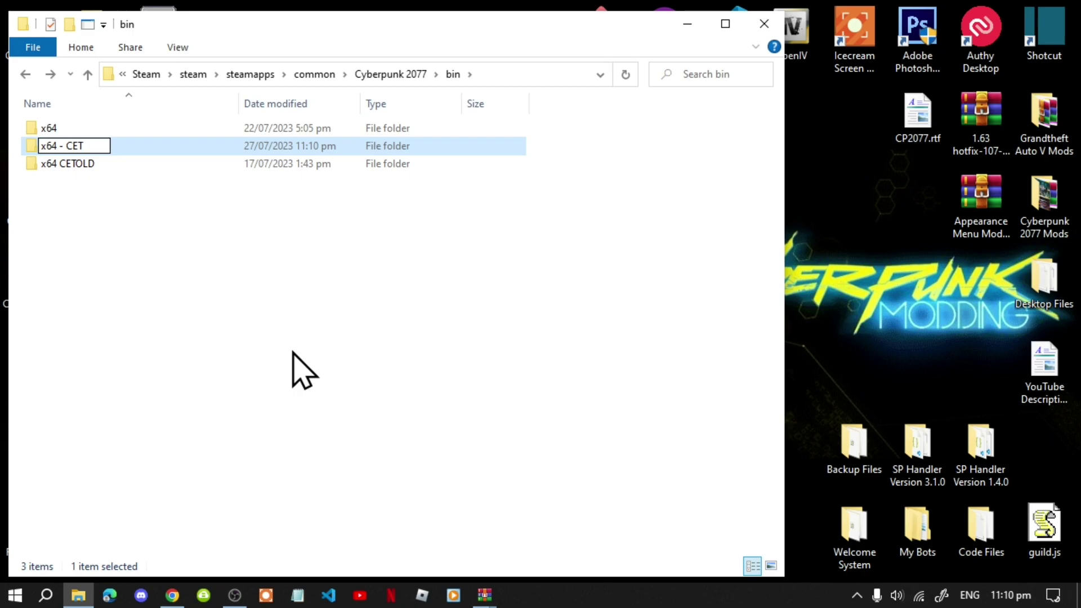
pyautogui.press('Return')
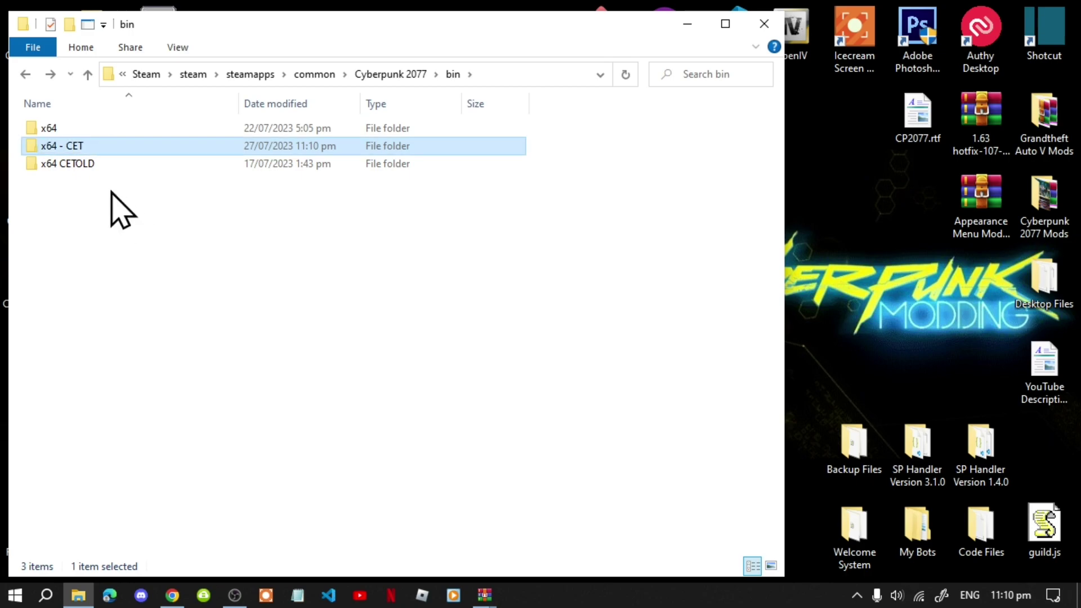
pyautogui.click(79, 148)
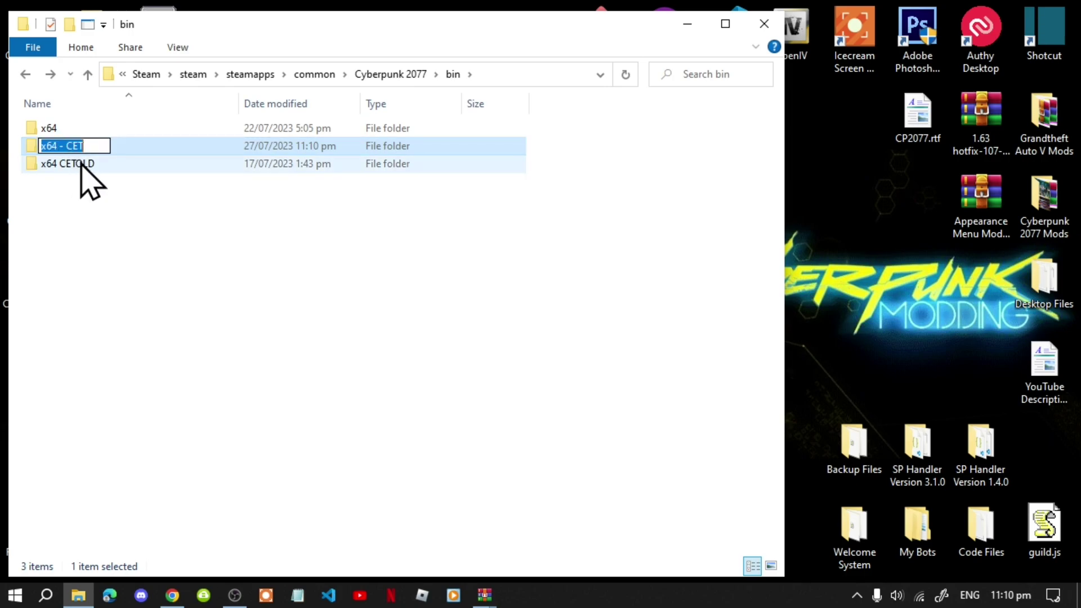
pyautogui.click(82, 163)
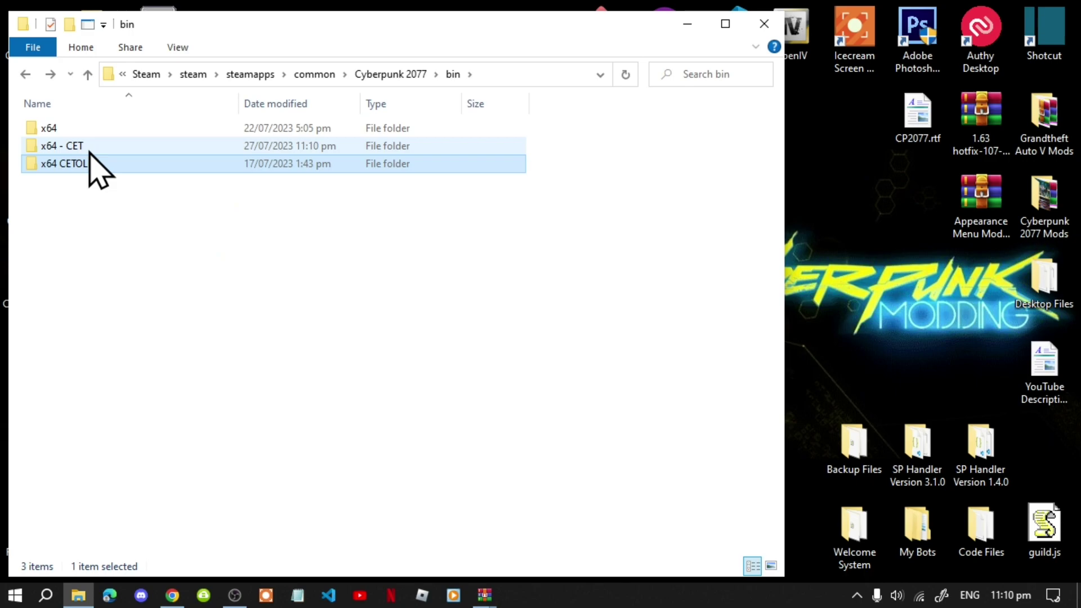
# Open x64 - CET and delete its CrashReporter folder.
pyautogui.doubleClick(88, 150)
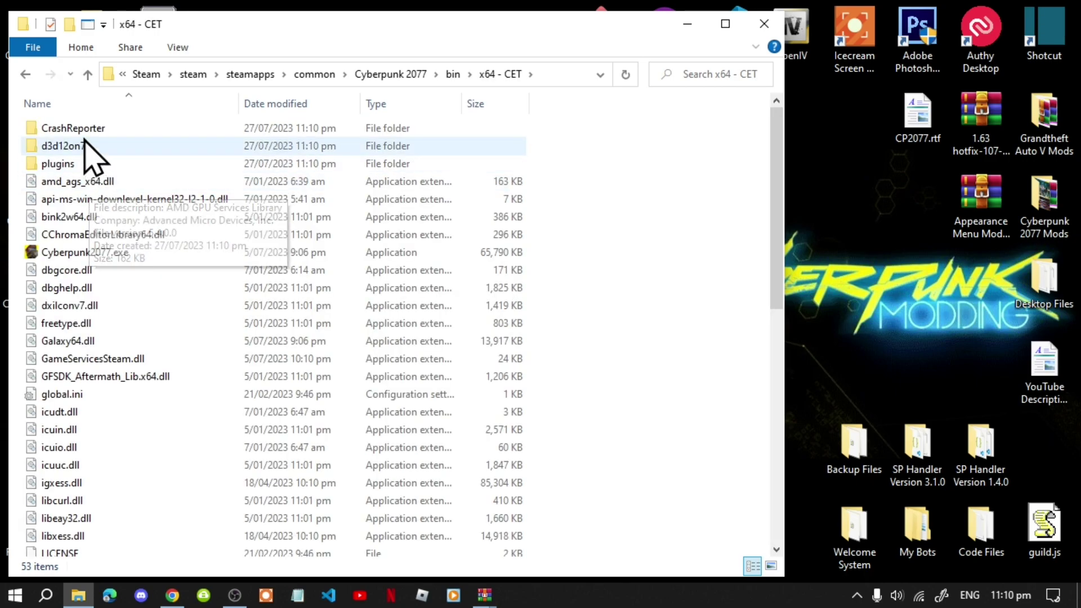
pyautogui.rightClick(84, 131)
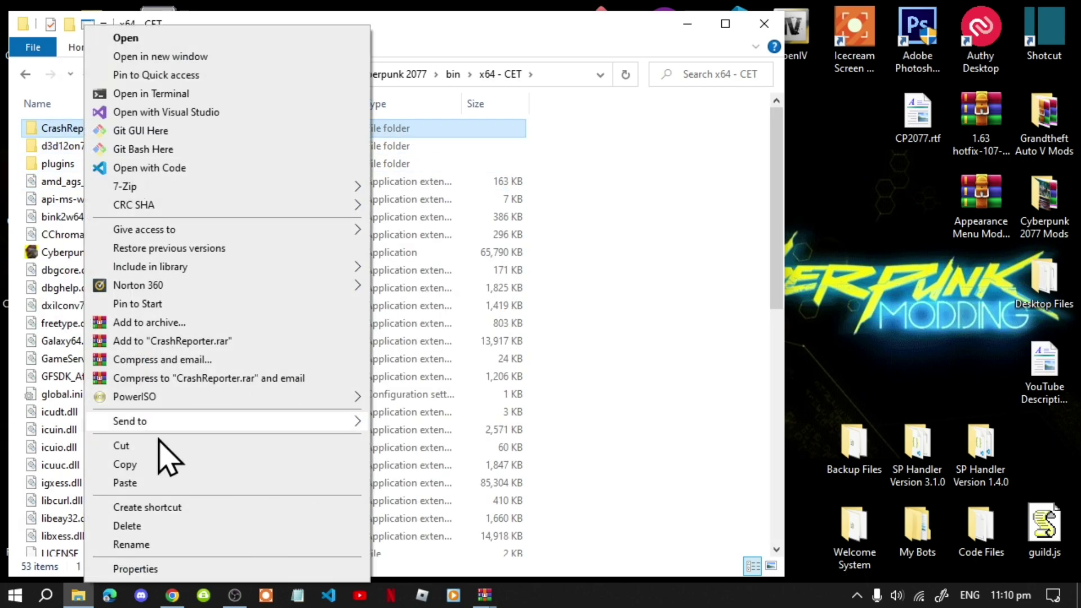
pyautogui.click(137, 526)
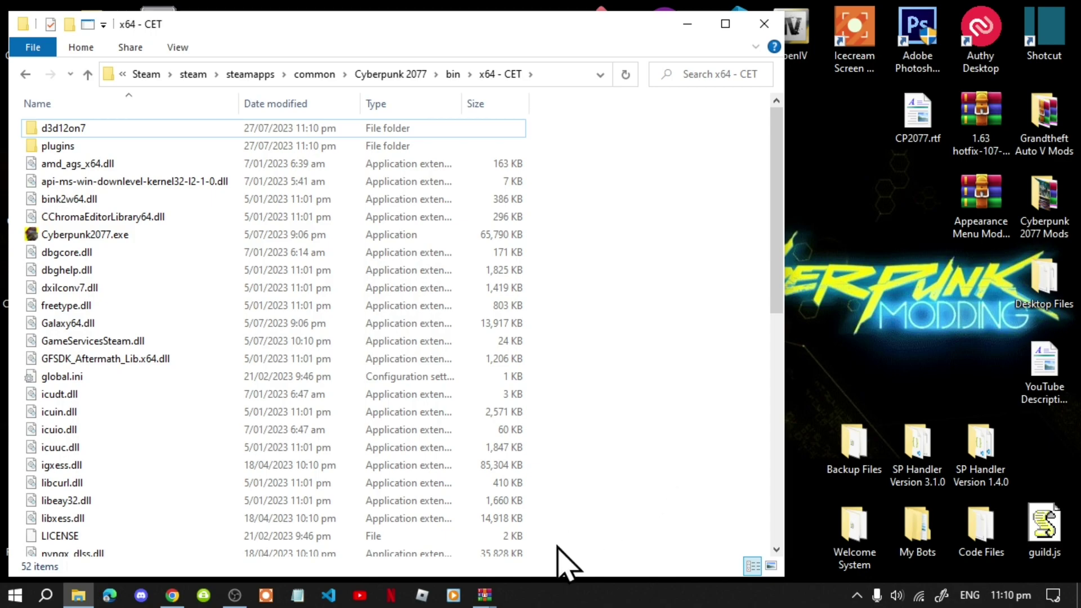
pyautogui.click(485, 595)
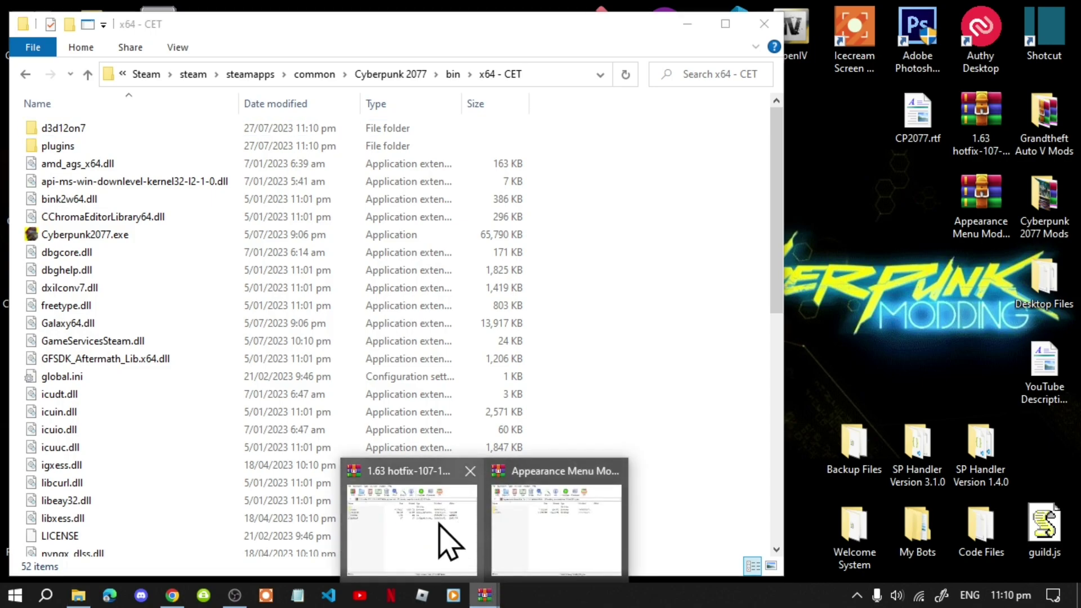
# Drag plugins, version.dll, global.ini and LICENSE from the hotfix archive's bin\x64 into x64 - CET.
pyautogui.click(433, 523)
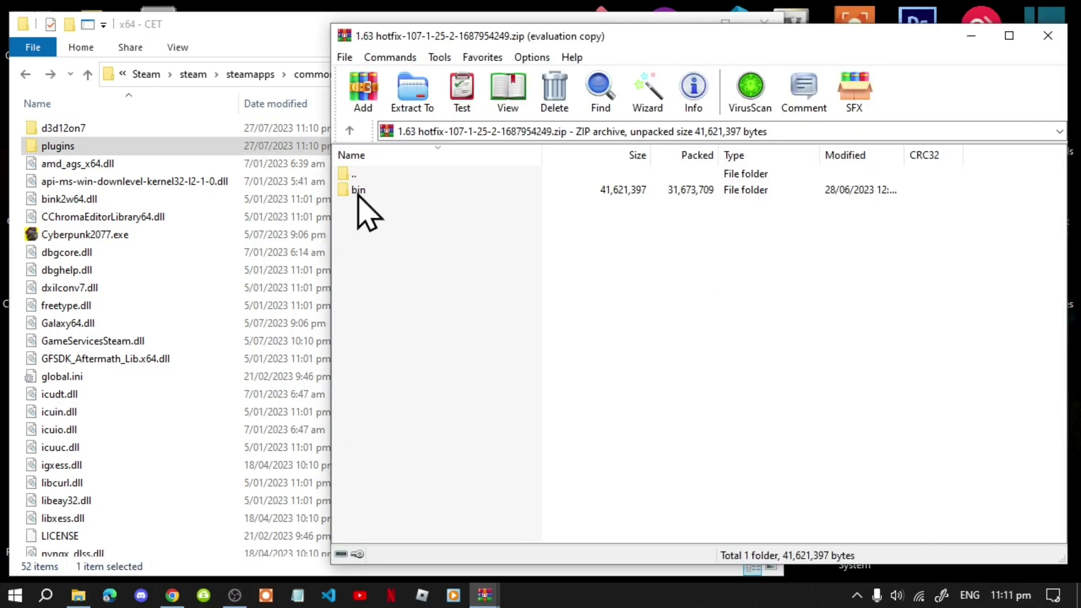
pyautogui.doubleClick(358, 190)
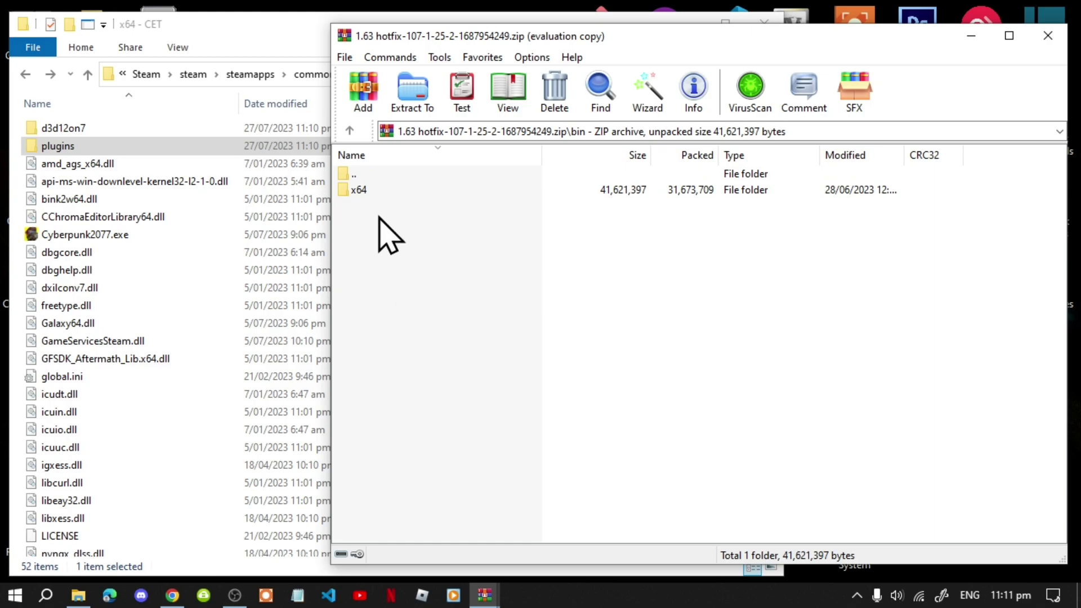
pyautogui.doubleClick(362, 194)
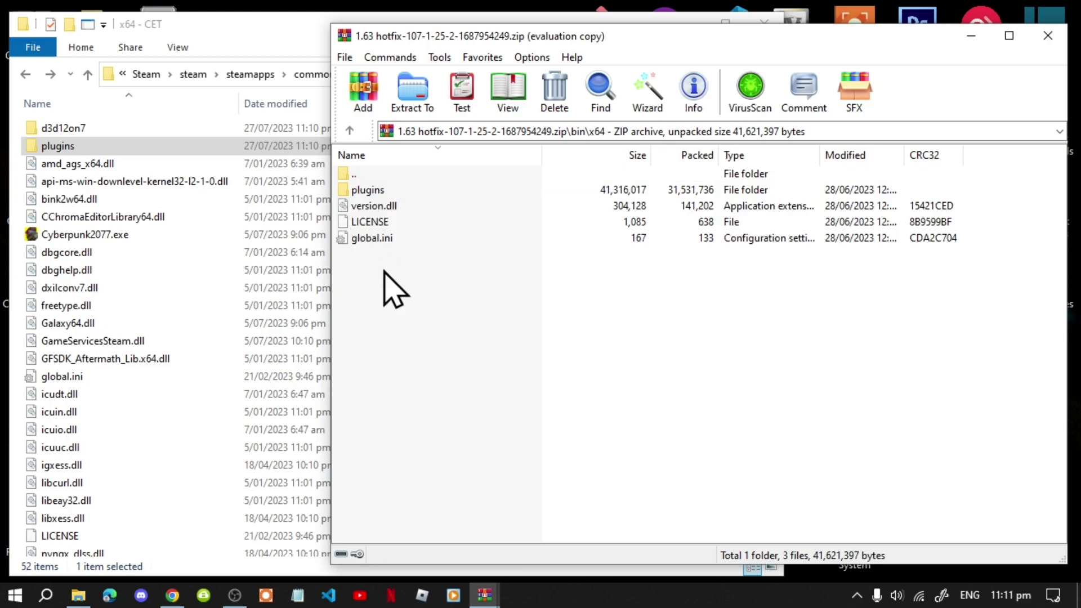
pyautogui.click(367, 190)
pyautogui.keyDown('ctrl'); pyautogui.click(375, 208); pyautogui.keyUp('ctrl')
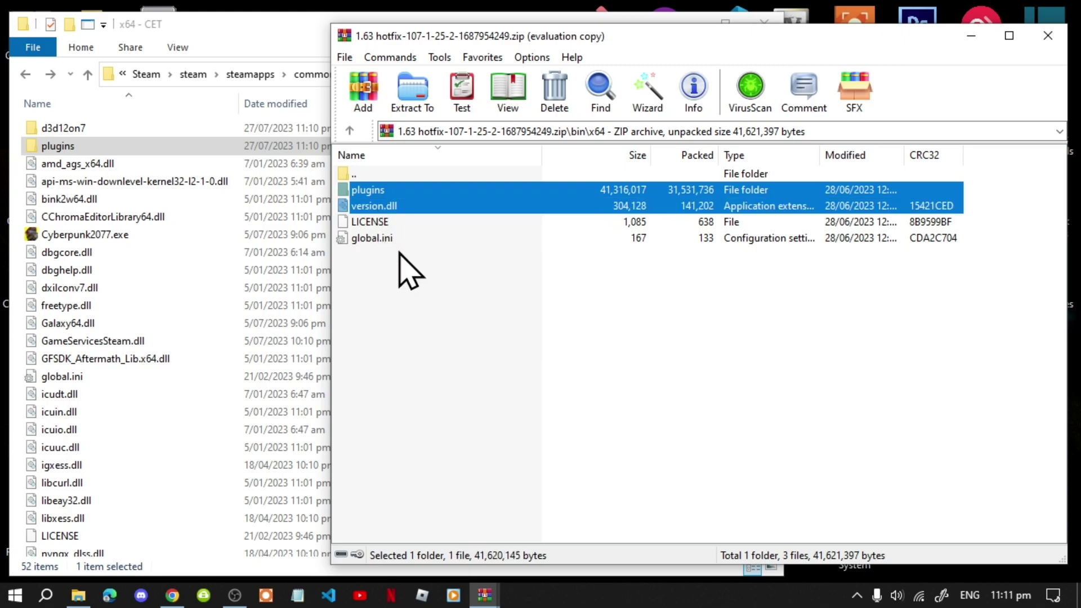
pyautogui.keyDown('ctrl'); pyautogui.click(369, 238); pyautogui.keyUp('ctrl')
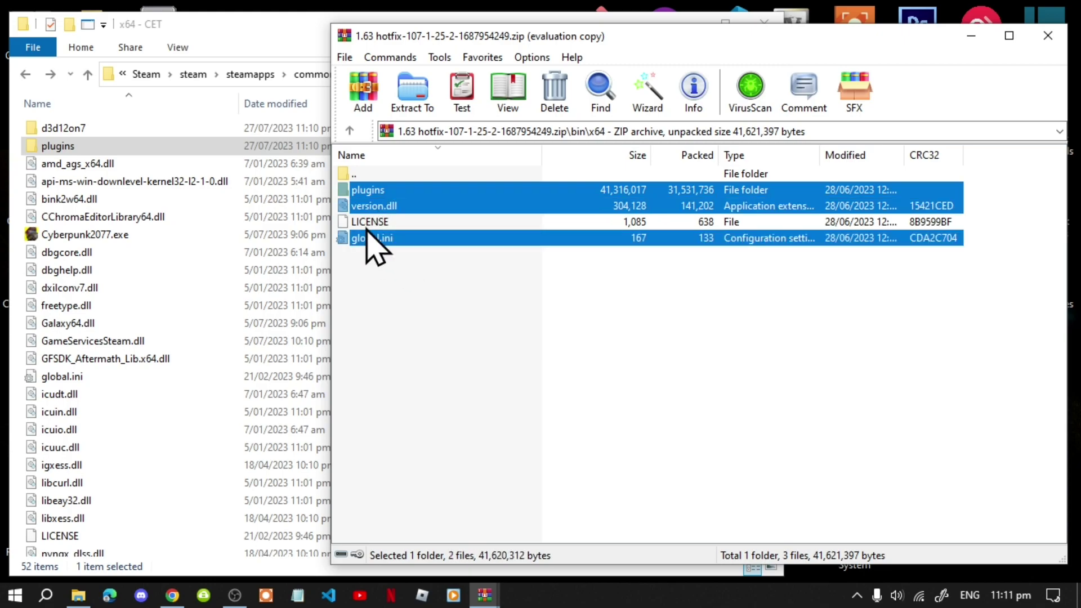
pyautogui.keyDown('ctrl'); pyautogui.click(368, 224); pyautogui.keyUp('ctrl')
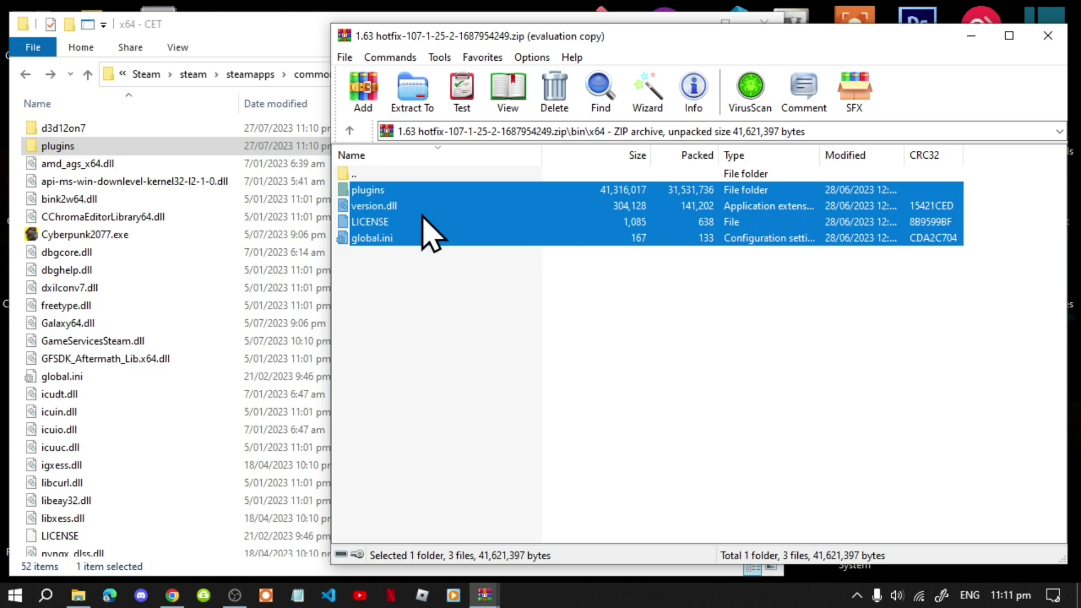
pyautogui.moveTo(384, 207); pyautogui.dragTo(142, 409)
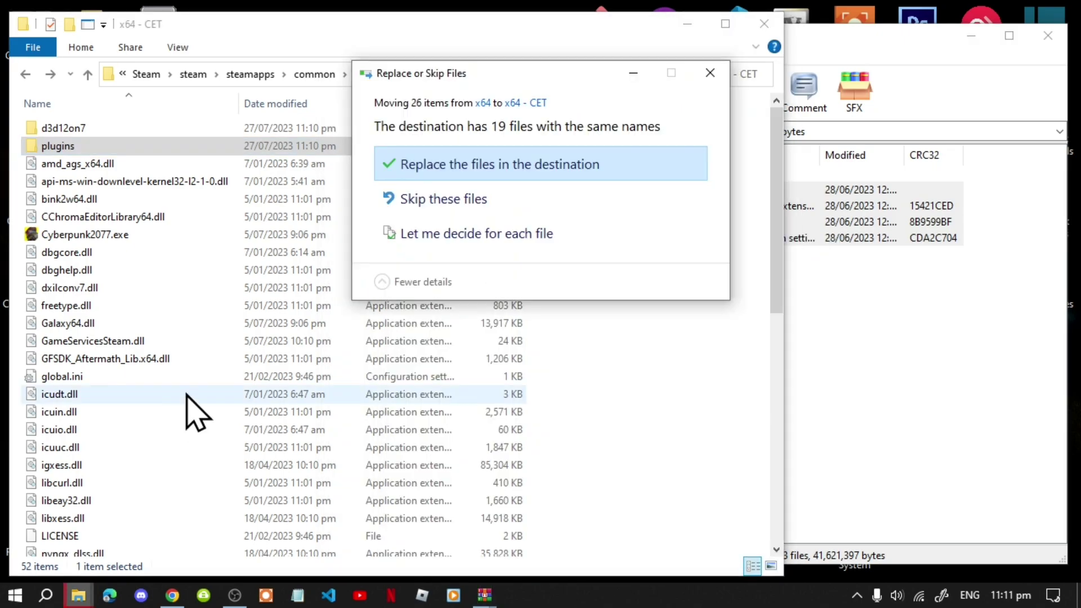
# Replace the 19 same-named files, confirm cyber_engine_tweaks\mods is empty, and return to bin.
pyautogui.click(391, 163)
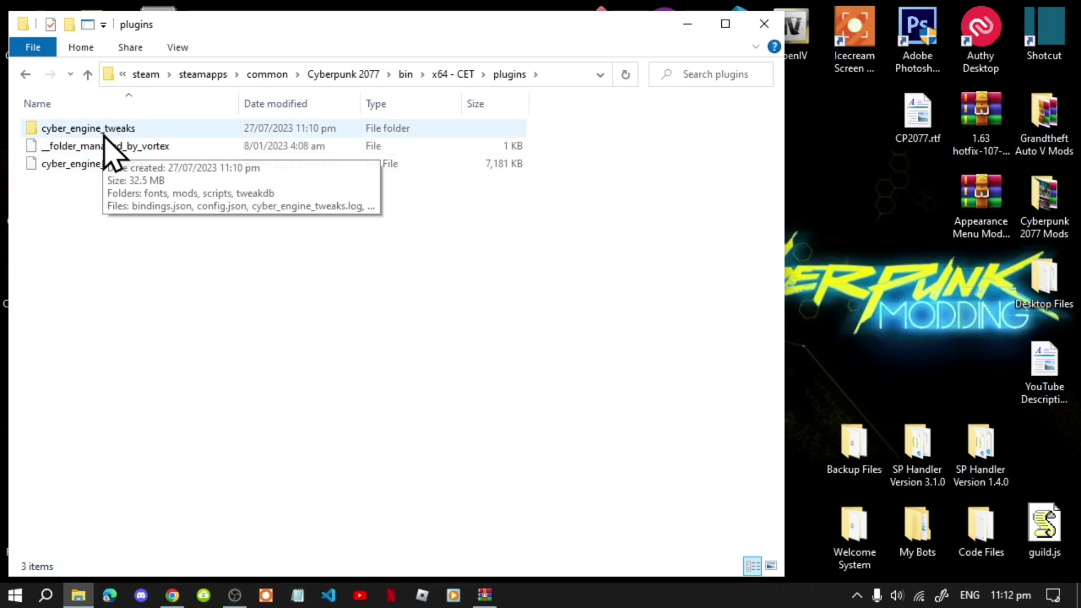
pyautogui.doubleClick(104, 134)
pyautogui.doubleClick(105, 149)
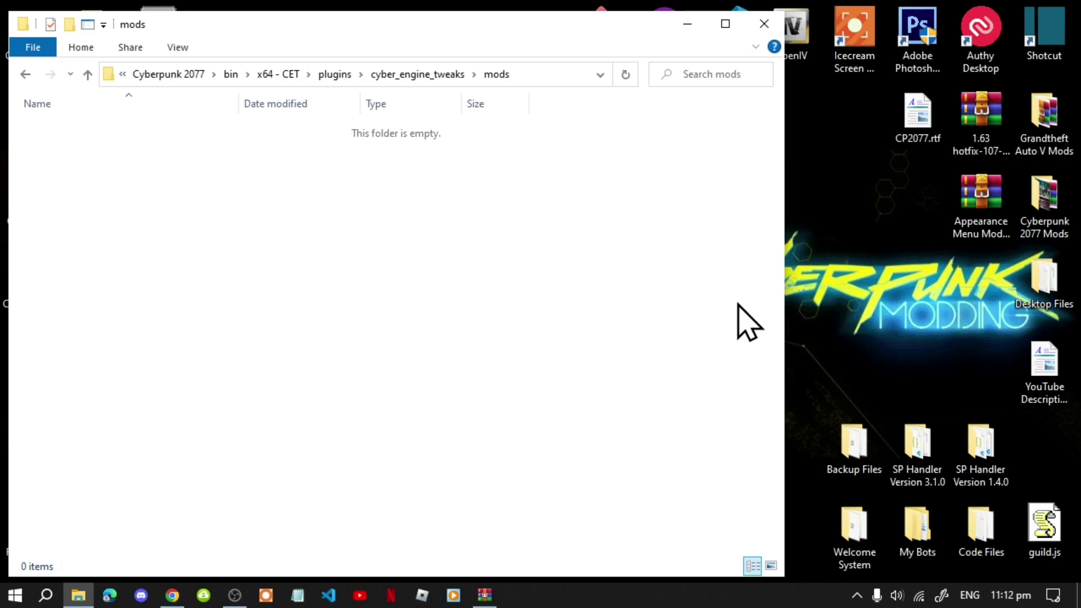
pyautogui.press('BackSpace')
pyautogui.press('BackSpace')
pyautogui.press('BackSpace')
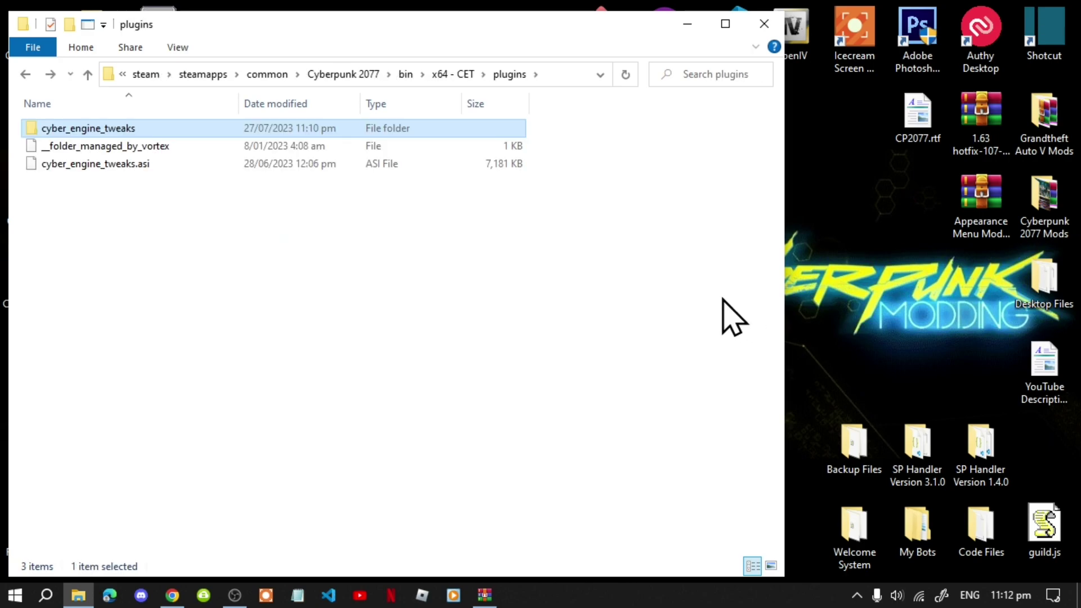
pyautogui.press('BackSpace')
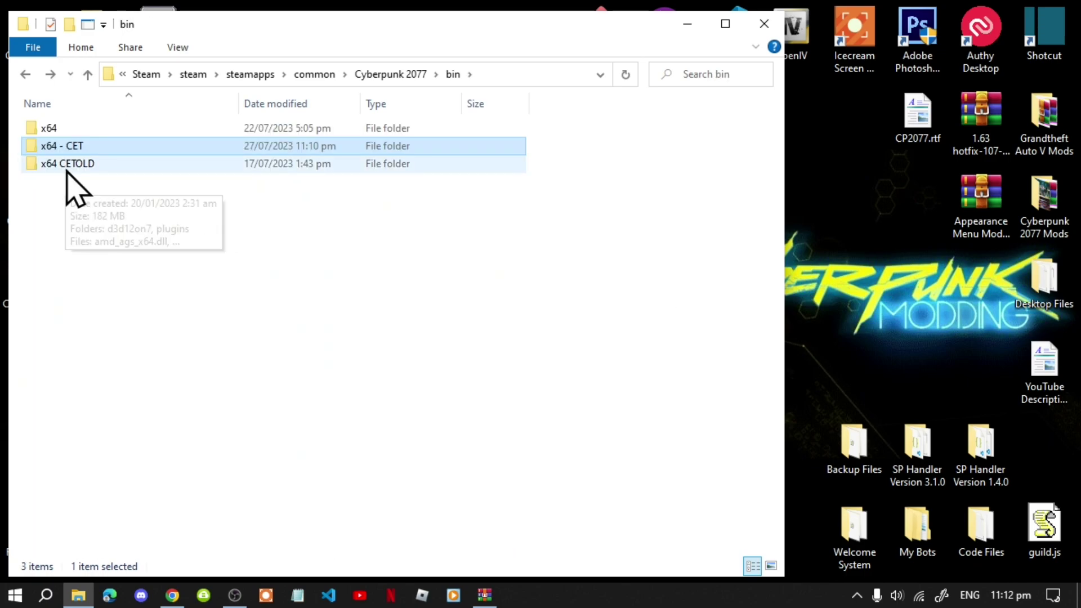
# Navigate into x64 CETOLD\plugins\cyber_engine_tweaks\mods.
pyautogui.doubleClick(66, 169)
pyautogui.doubleClick(70, 151)
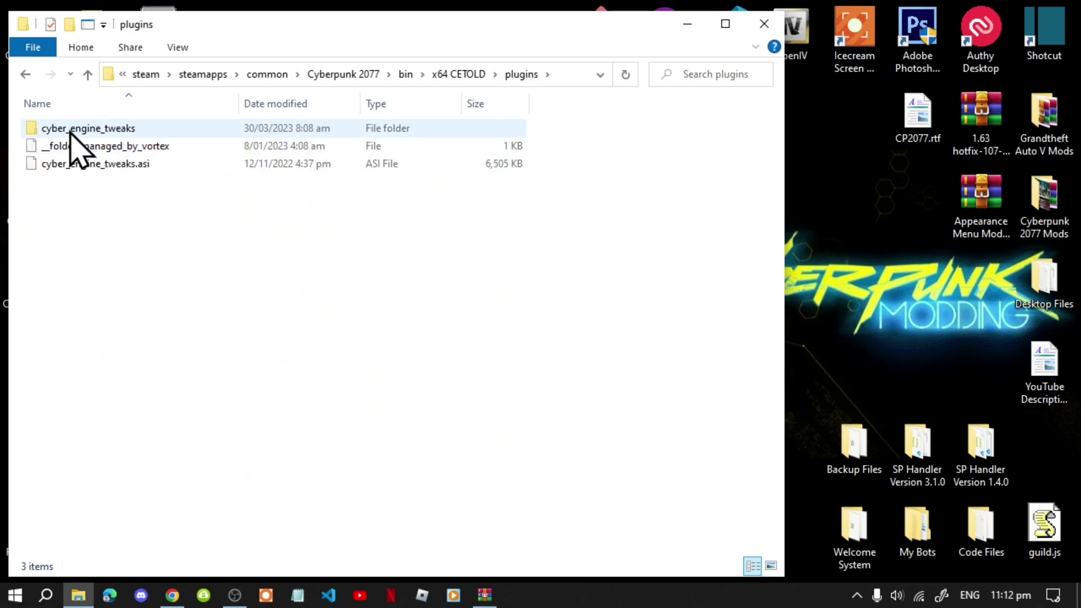
pyautogui.doubleClick(70, 129)
pyautogui.click(72, 147)
pyautogui.doubleClick(71, 148)
# Inspect the five mod folders, including TeleportGatewaySystem, nativeSettings, simplemenu and BetterOpticalCamo.
pyautogui.moveTo(159, 272); pyautogui.dragTo(146, 125)
pyautogui.rightClick(162, 174)
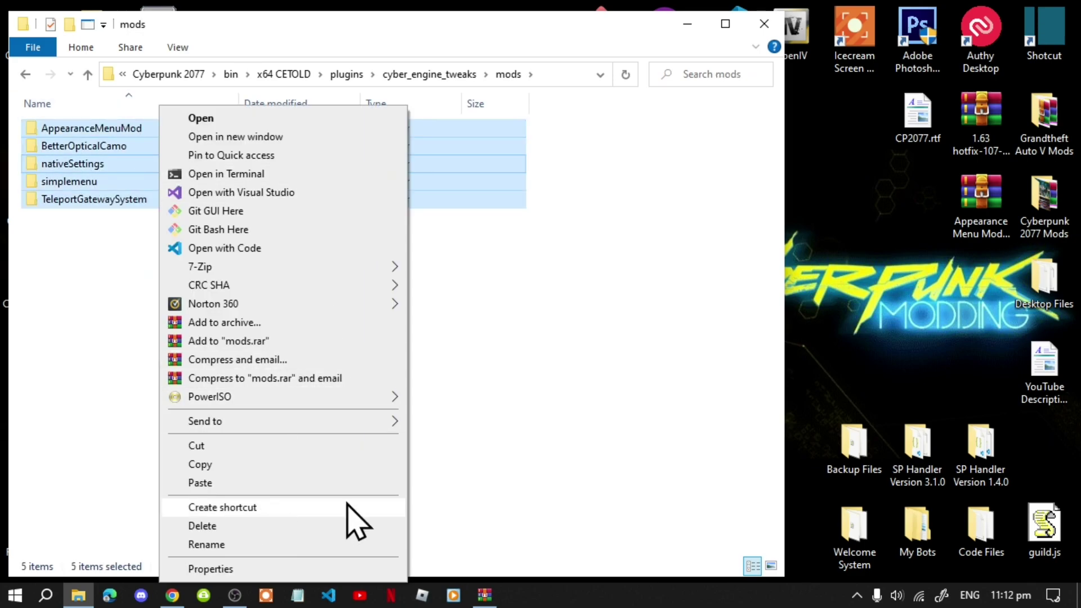
pyautogui.click(567, 318)
pyautogui.click(567, 318)
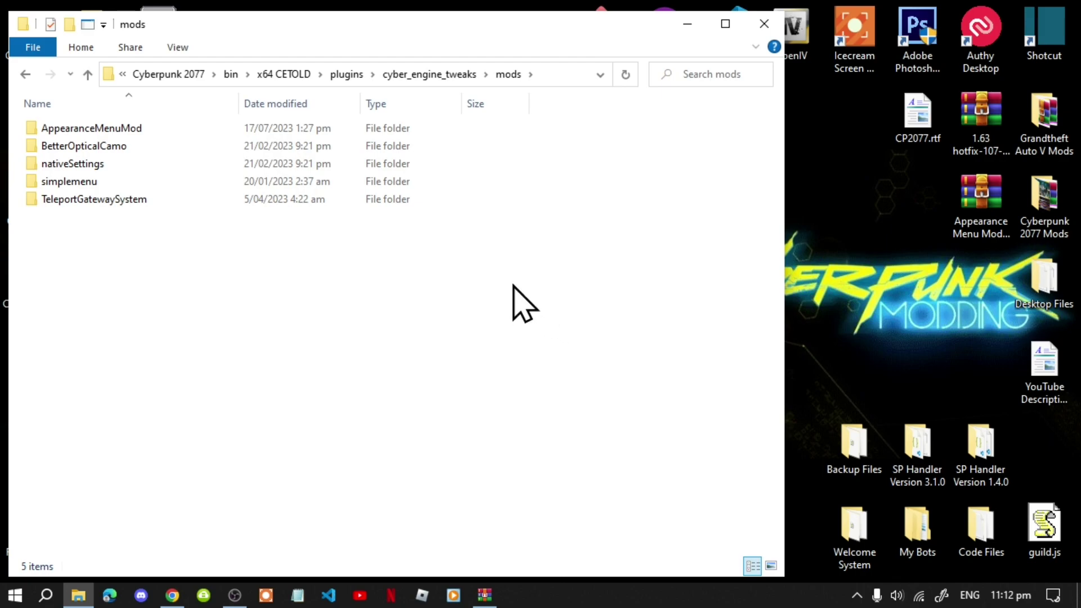
pyautogui.click(88, 205)
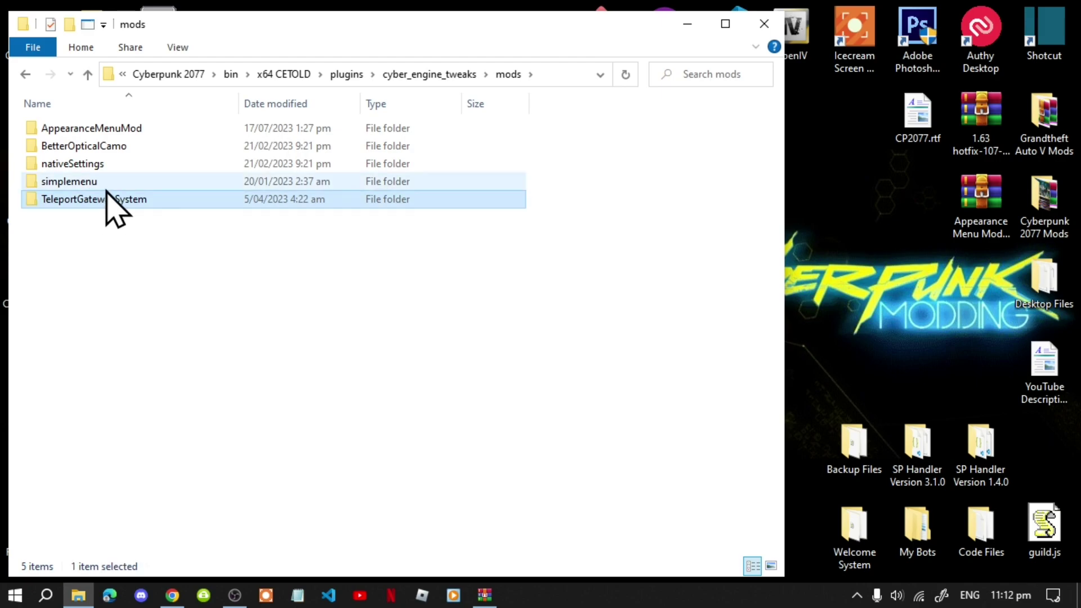
pyautogui.keyDown('ctrl'); pyautogui.click(102, 168); pyautogui.keyUp('ctrl')
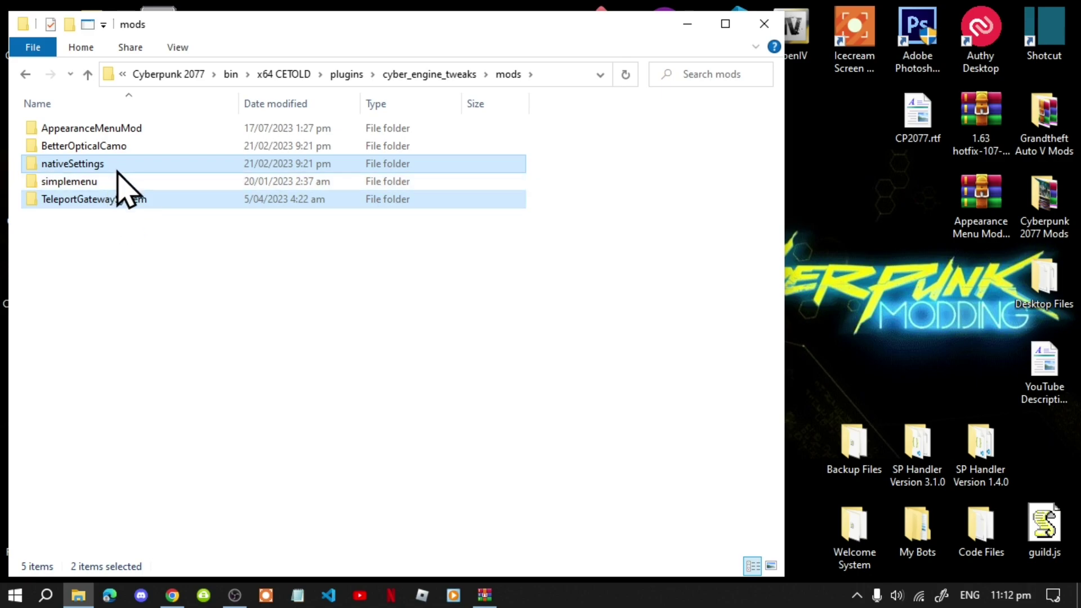
pyautogui.click(130, 237)
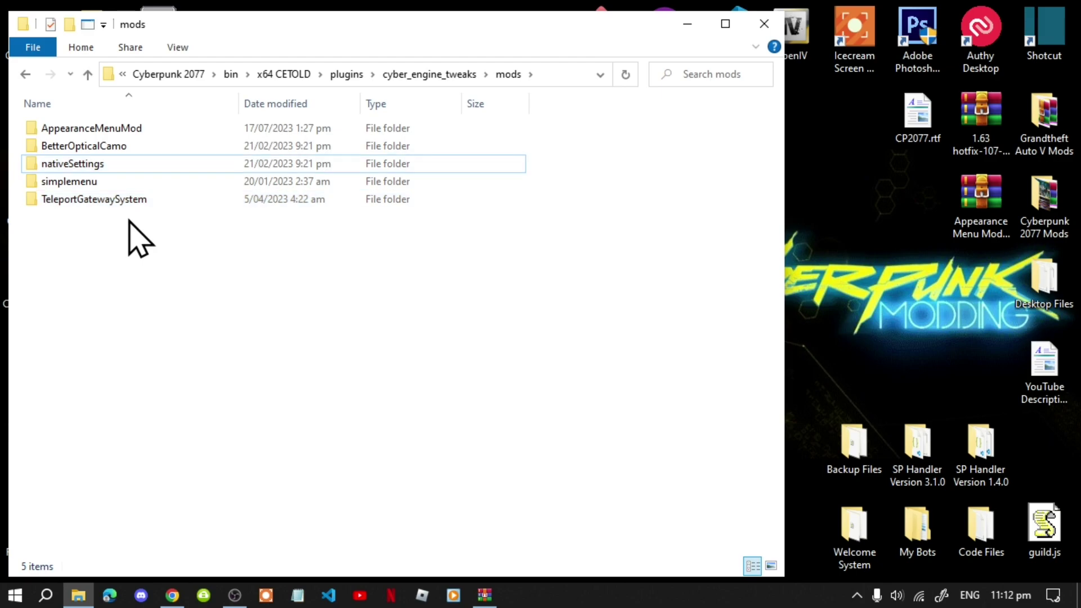
pyautogui.click(95, 181)
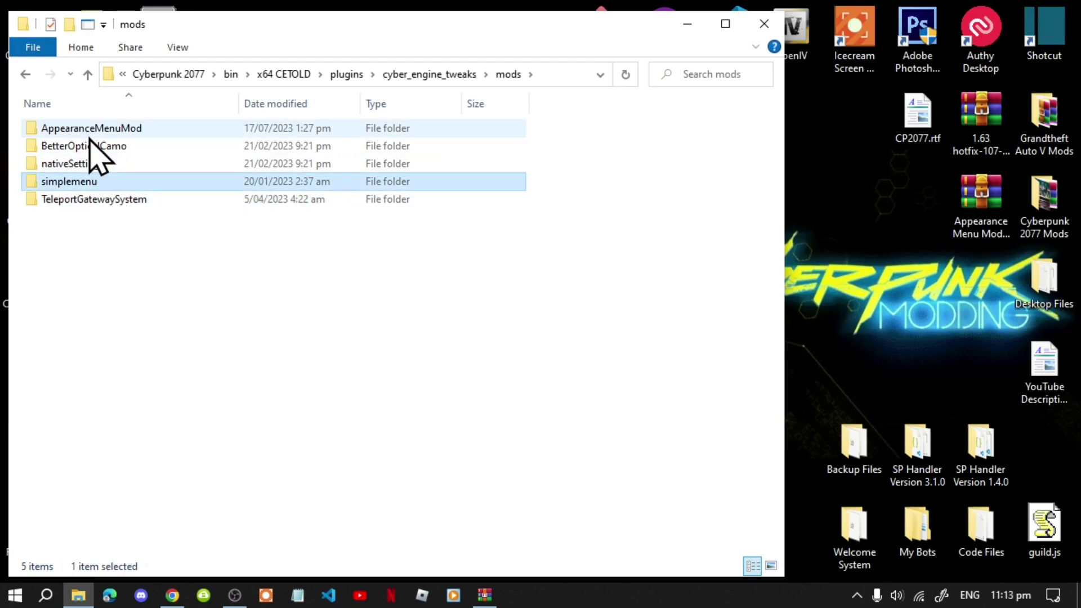
pyautogui.click(89, 148)
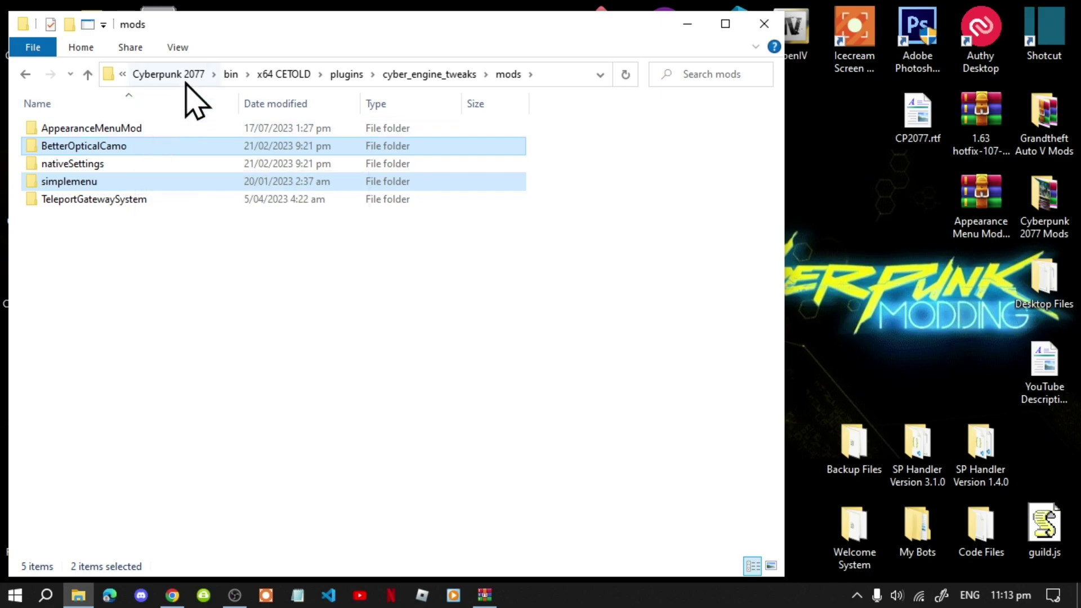
# Go back up to the bin folder and delete the x64 CETOLD folder.
pyautogui.click(287, 318)
pyautogui.press('BackSpace')
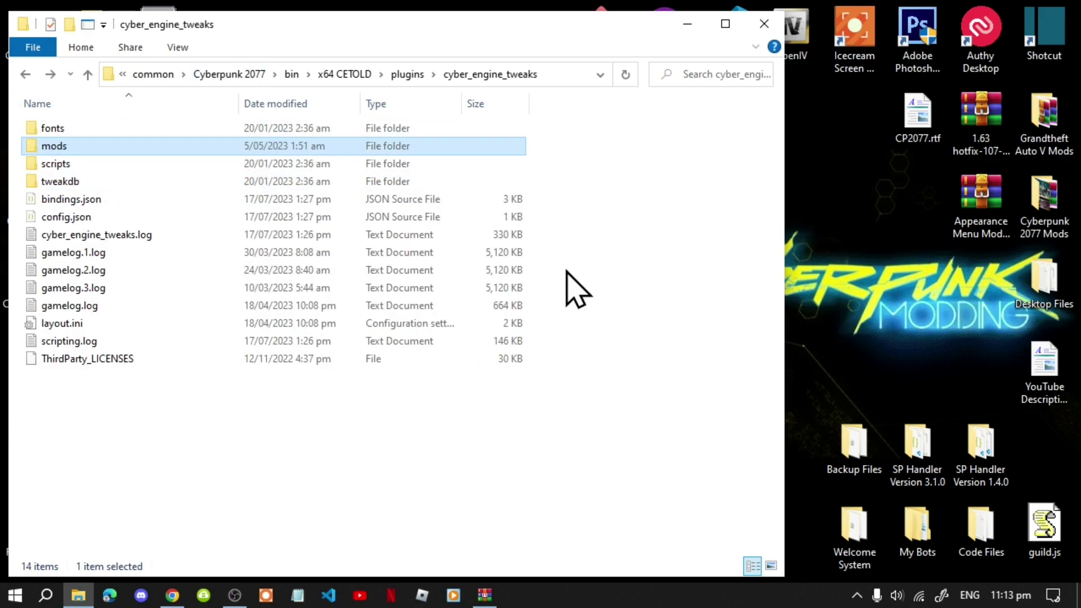
pyautogui.press('BackSpace')
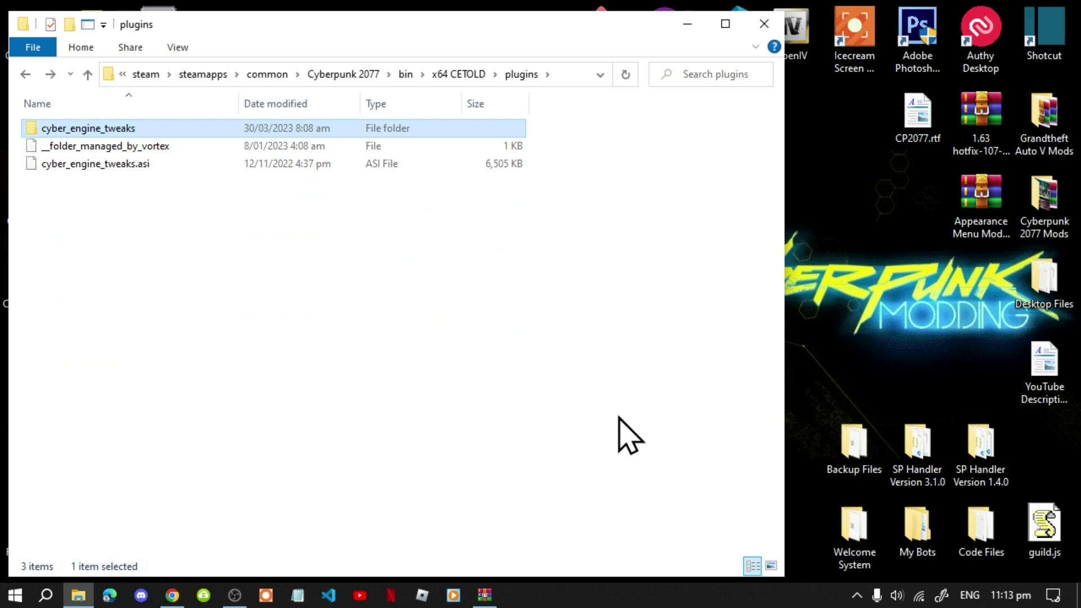
pyautogui.press('BackSpace')
pyautogui.rightClick(618, 345)
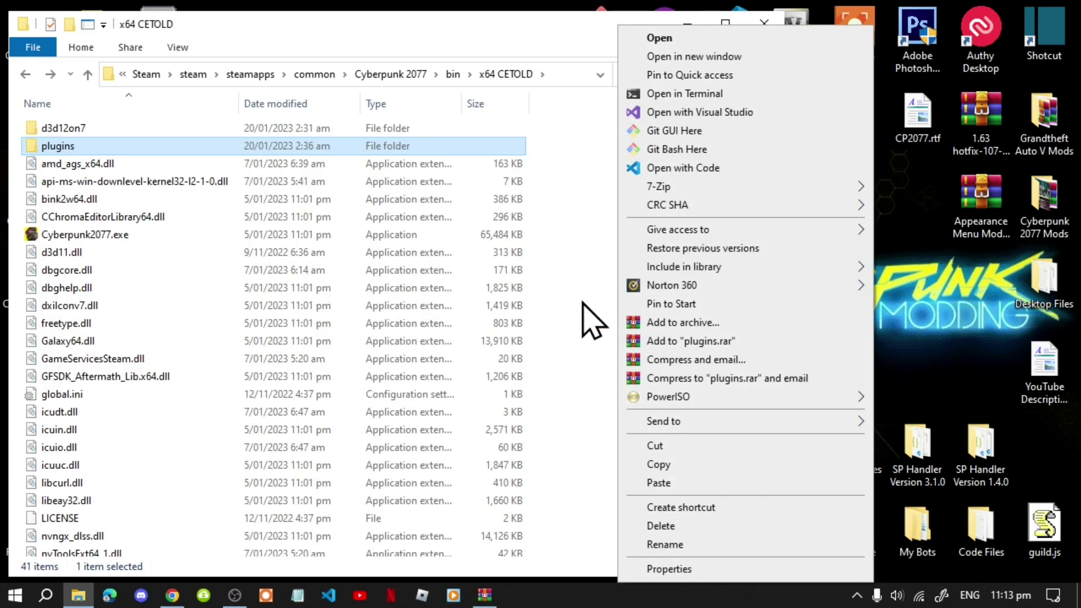
pyautogui.press('Escape')
pyautogui.press('BackSpace')
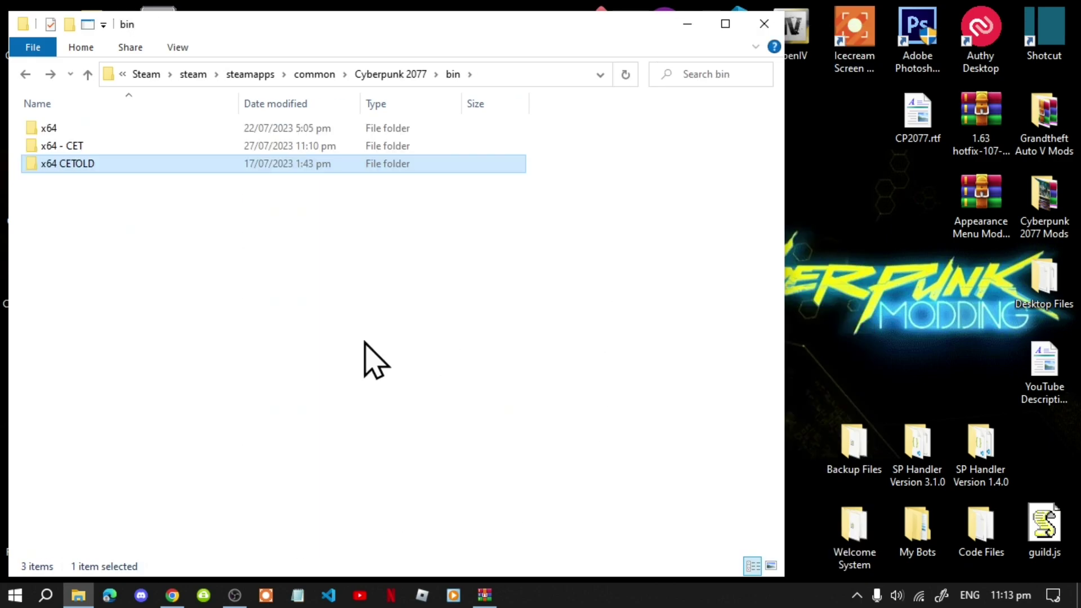
pyautogui.rightClick(62, 169)
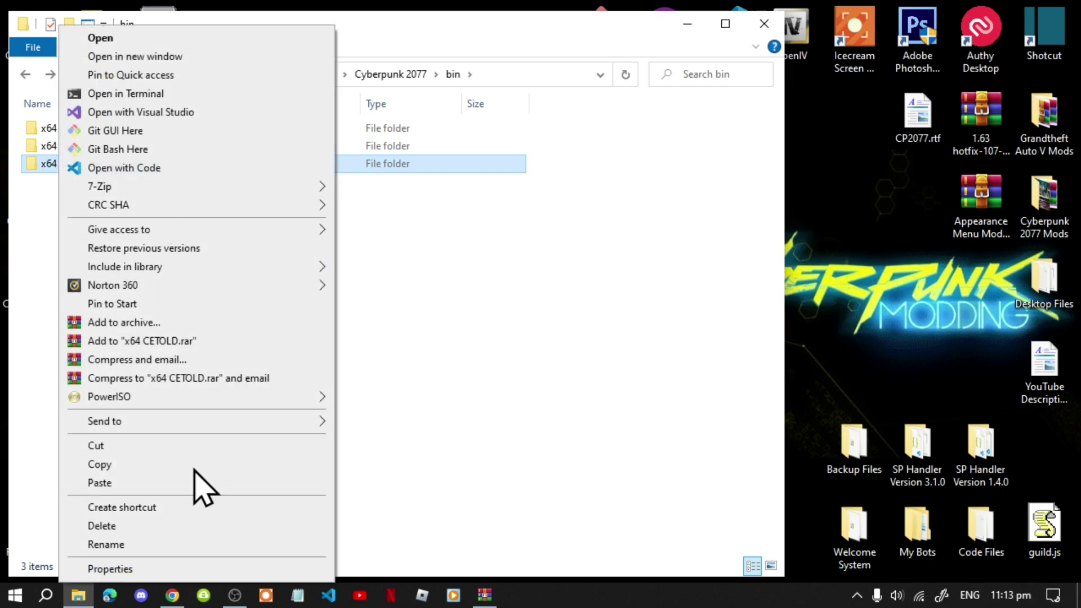
pyautogui.click(108, 525)
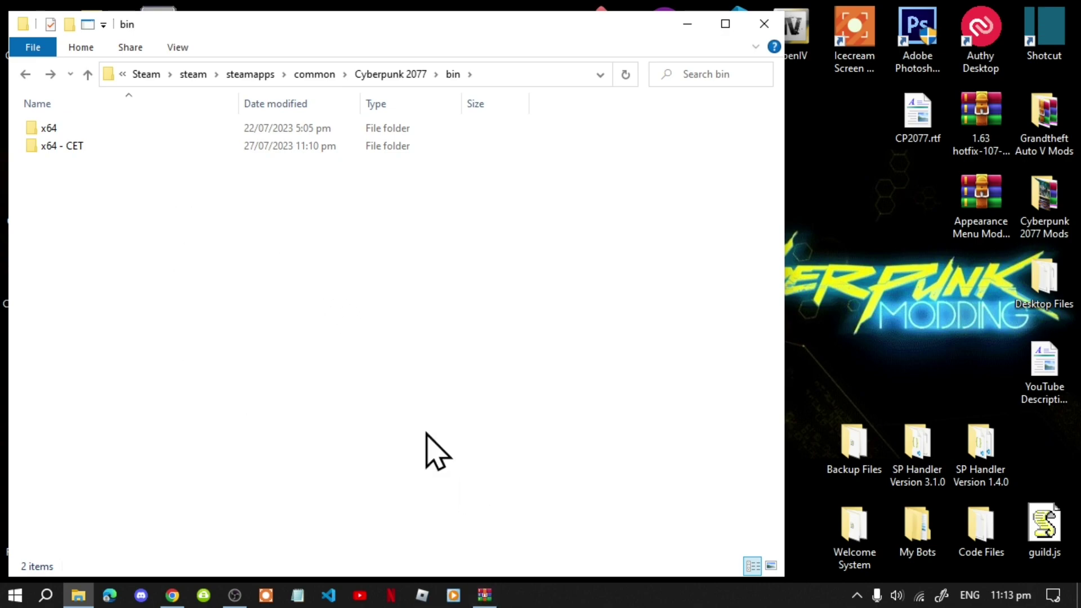
# Navigate into x64 - CET\plugins\cyber_engine_tweaks\mods, which is empty.
pyautogui.moveTo(489, 601)
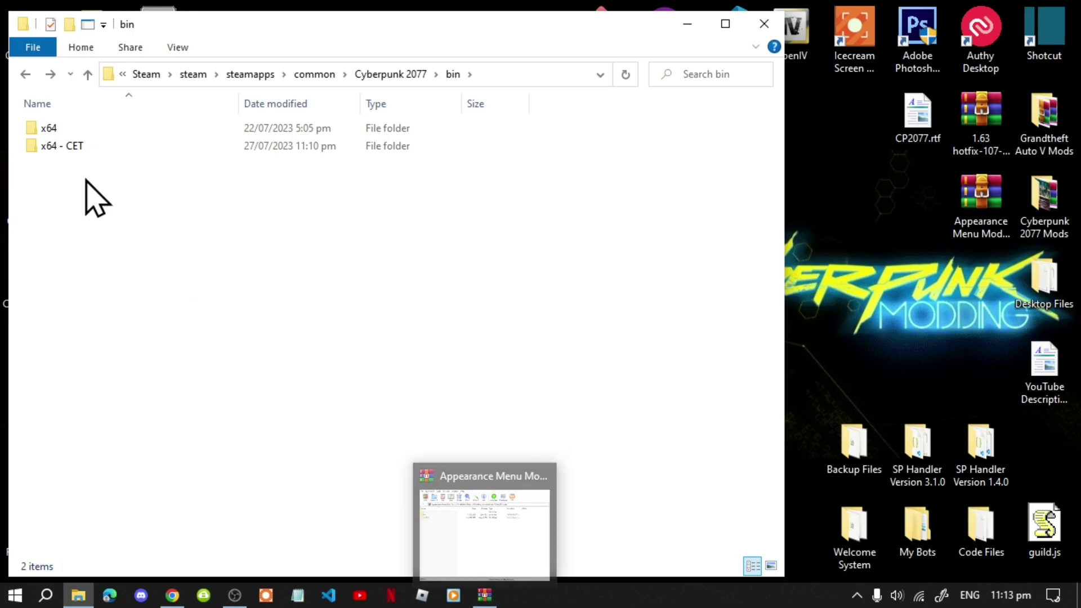
pyautogui.doubleClick(66, 150)
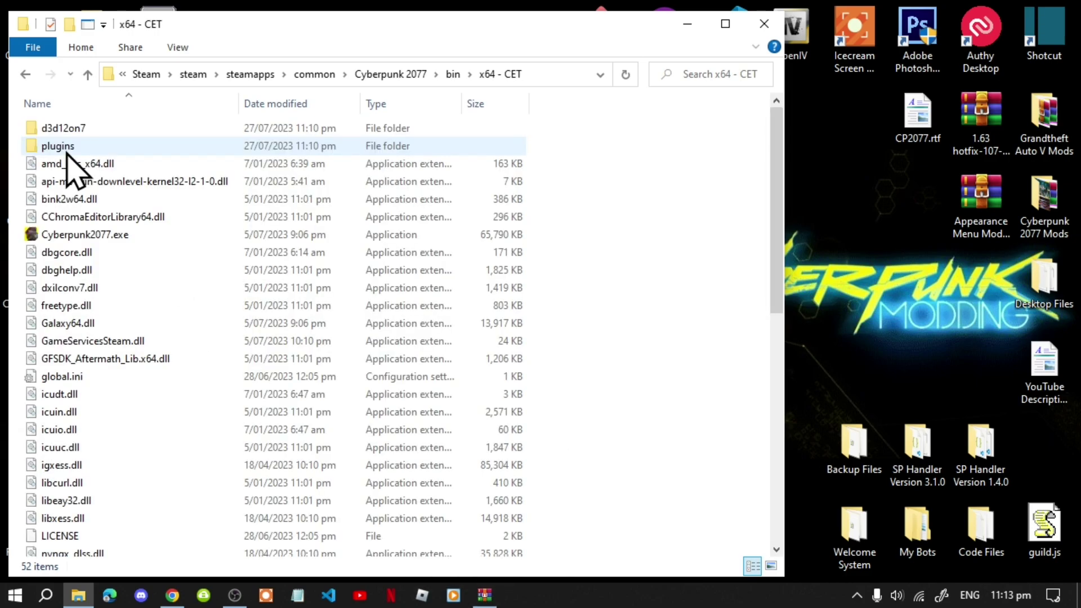
pyautogui.doubleClick(57, 146)
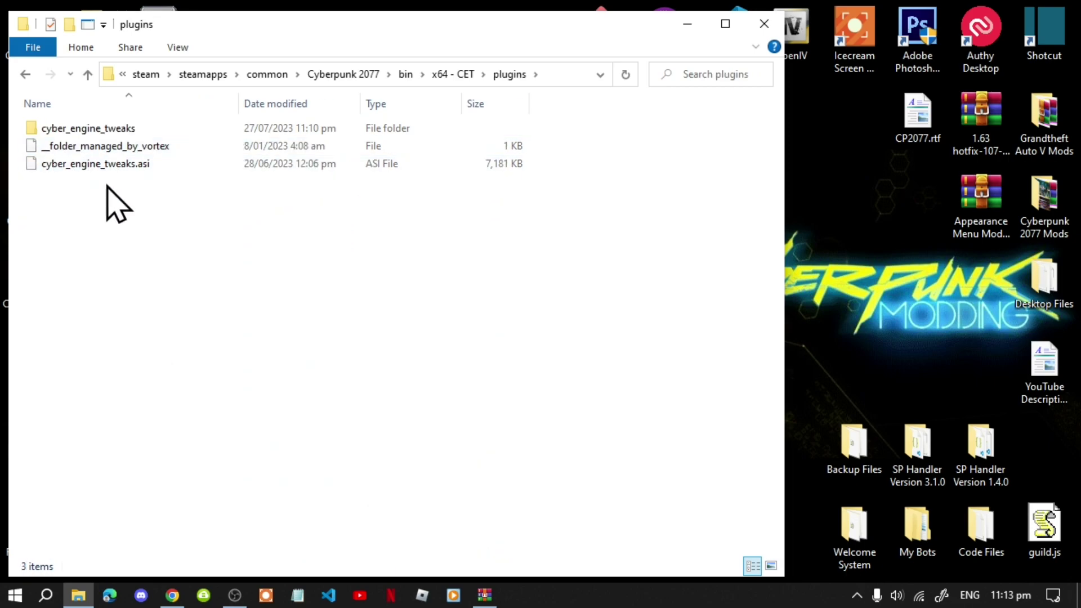
pyautogui.doubleClick(102, 135)
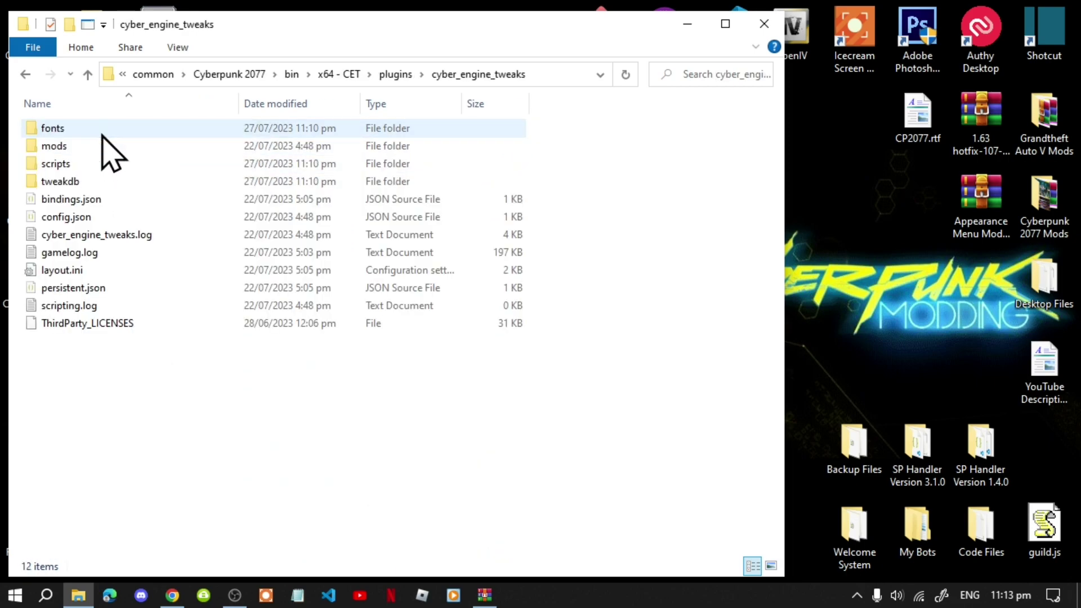
pyautogui.doubleClick(52, 148)
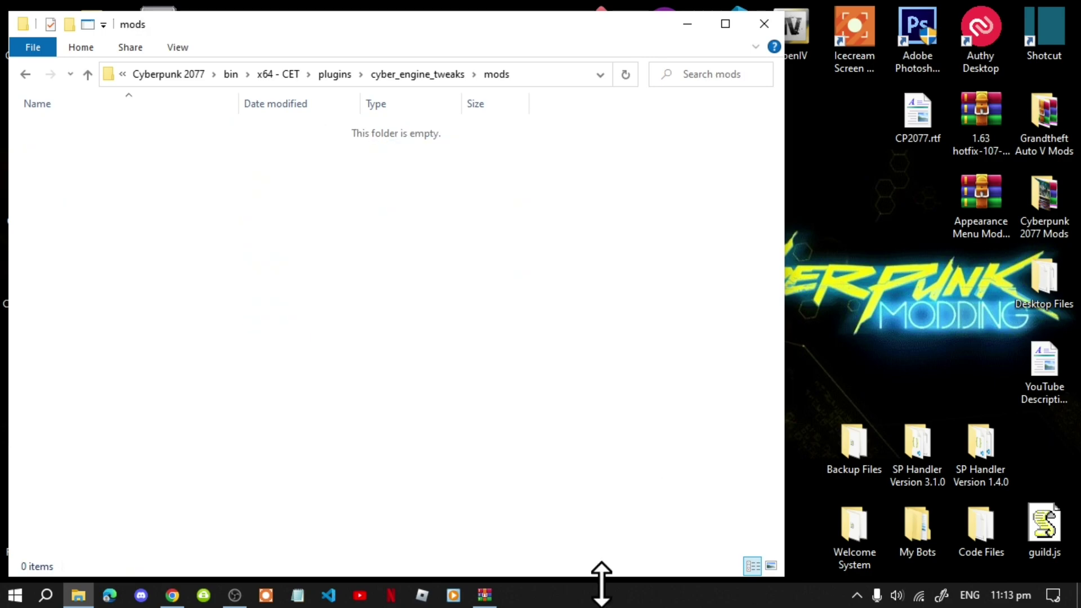
# In the Appearance Menu Mod zip, browse to bin\x64\plugins\cyber_engine_tweaks\mods.
pyautogui.click(485, 595)
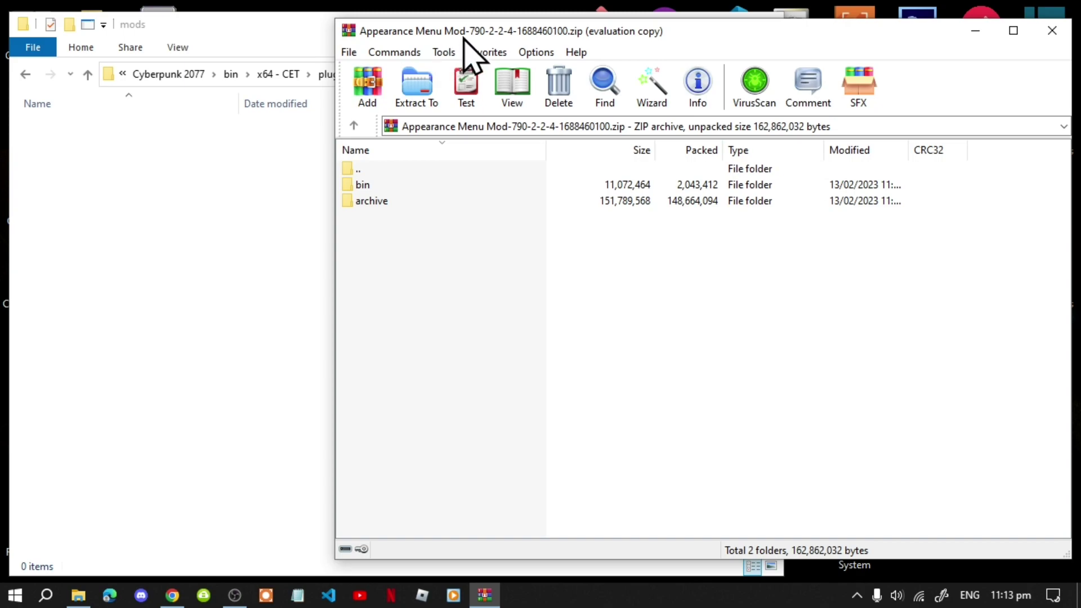
pyautogui.doubleClick(358, 185)
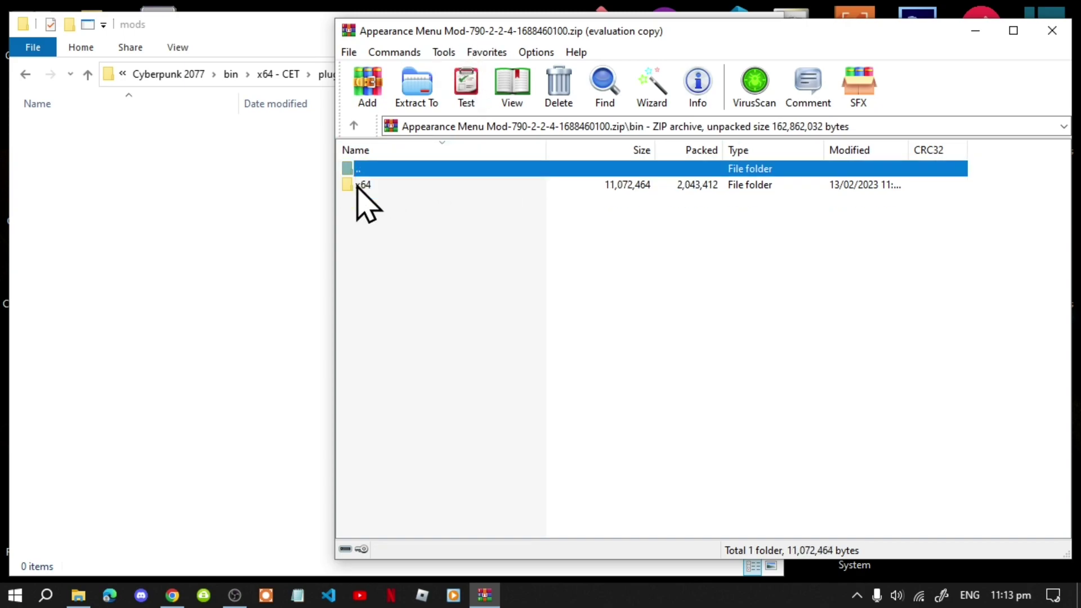
pyautogui.doubleClick(356, 186)
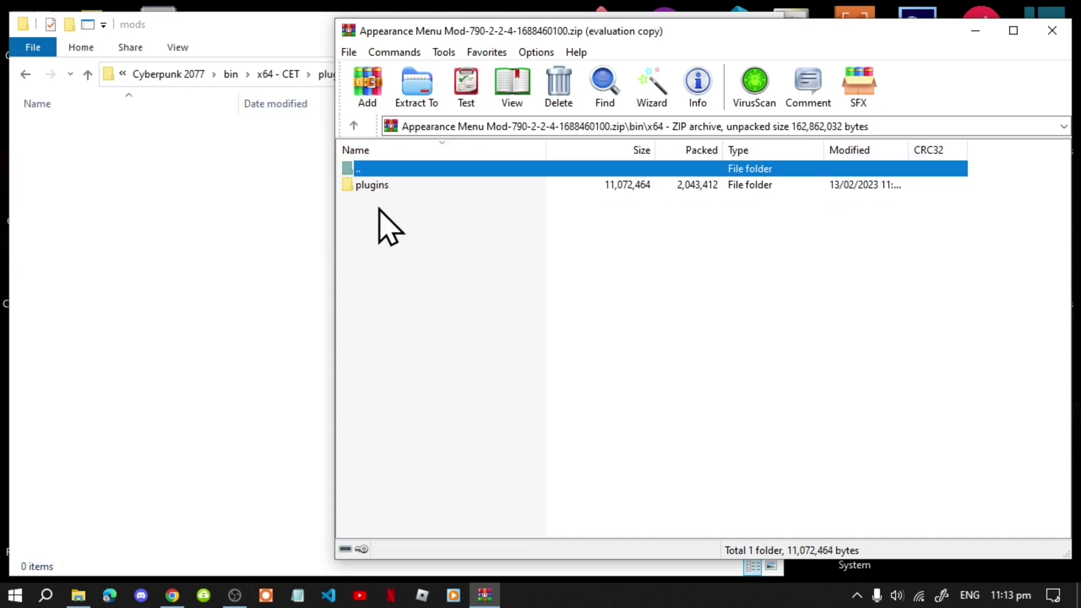
pyautogui.click(368, 187)
pyautogui.doubleClick(368, 186)
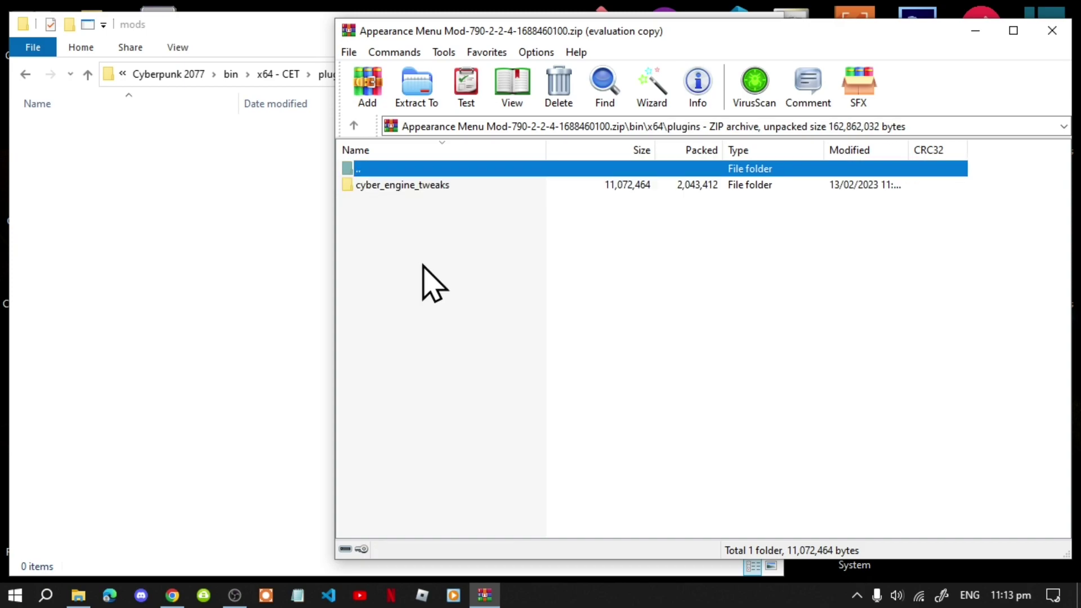
pyautogui.doubleClick(384, 185)
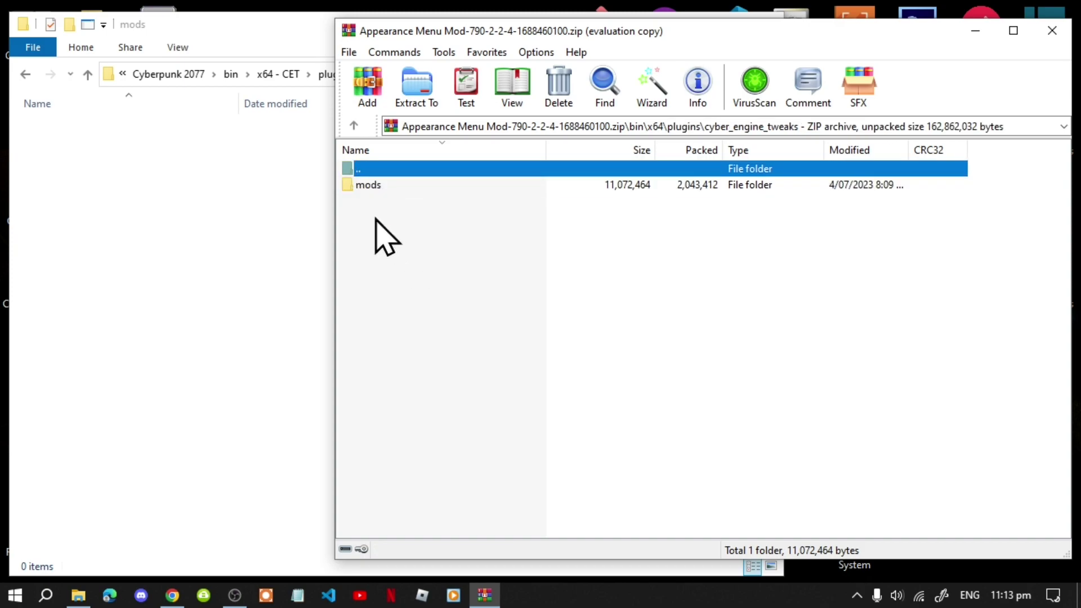
pyautogui.click(350, 186)
pyautogui.doubleClick(350, 187)
# Drag the AppearanceMenuMod folder into x64 - CET's empty mods folder.
pyautogui.click(436, 261)
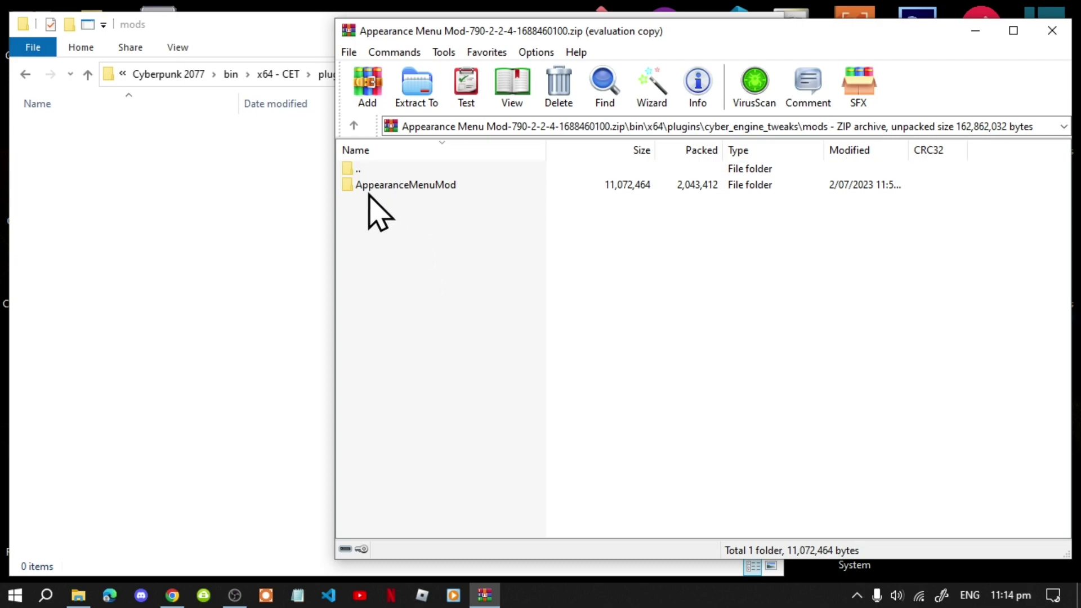
pyautogui.click(434, 185)
pyautogui.moveTo(434, 186); pyautogui.dragTo(180, 186)
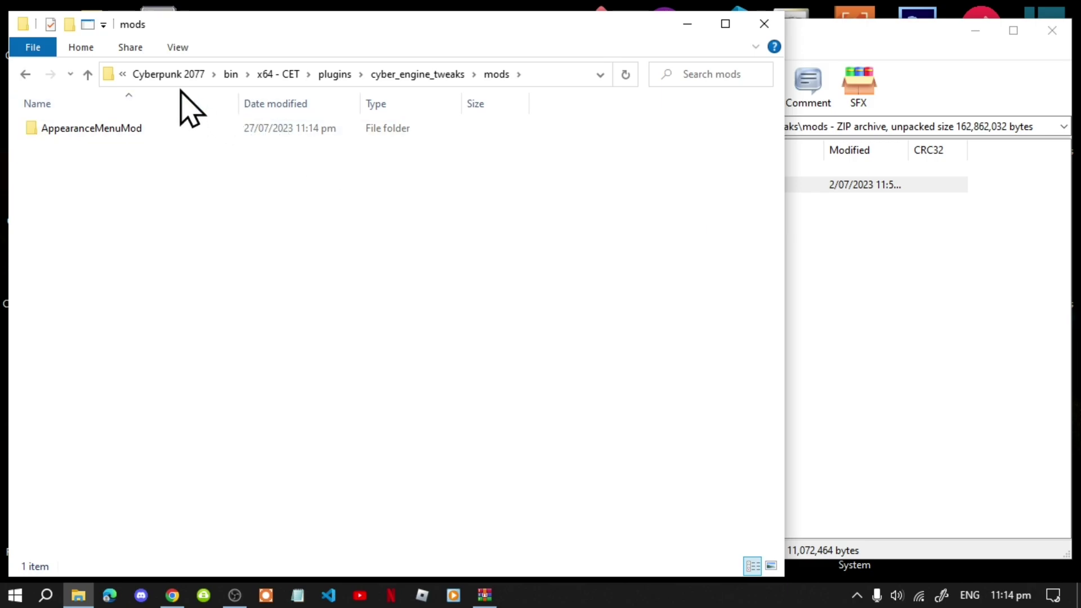
pyautogui.click(171, 75)
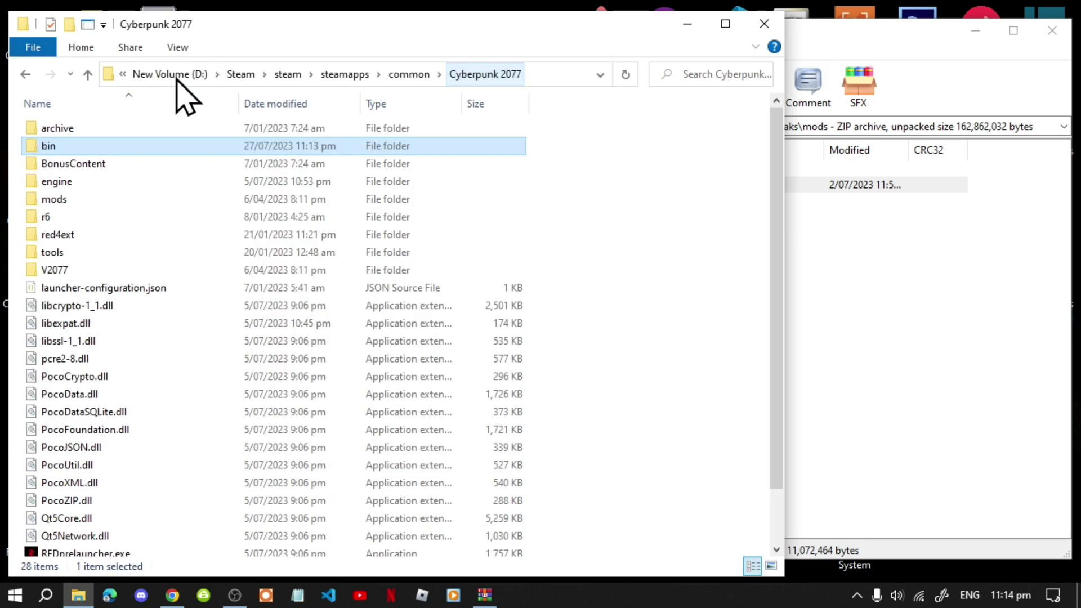
# Go into the game's archive, pc and then mod folder to view the installed .archive files.
pyautogui.doubleClick(56, 128)
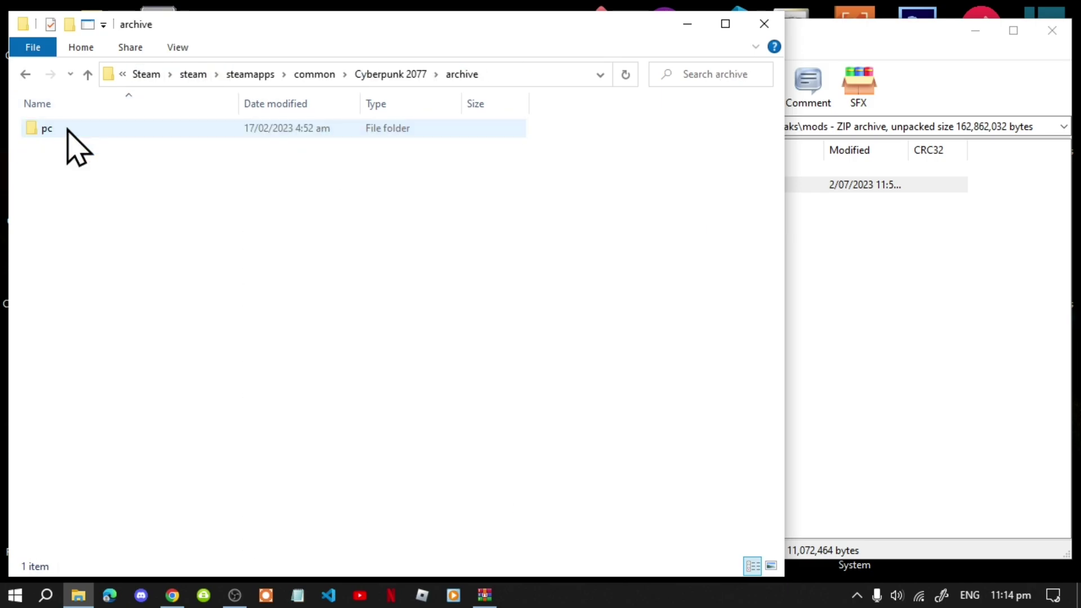
pyautogui.doubleClick(56, 129)
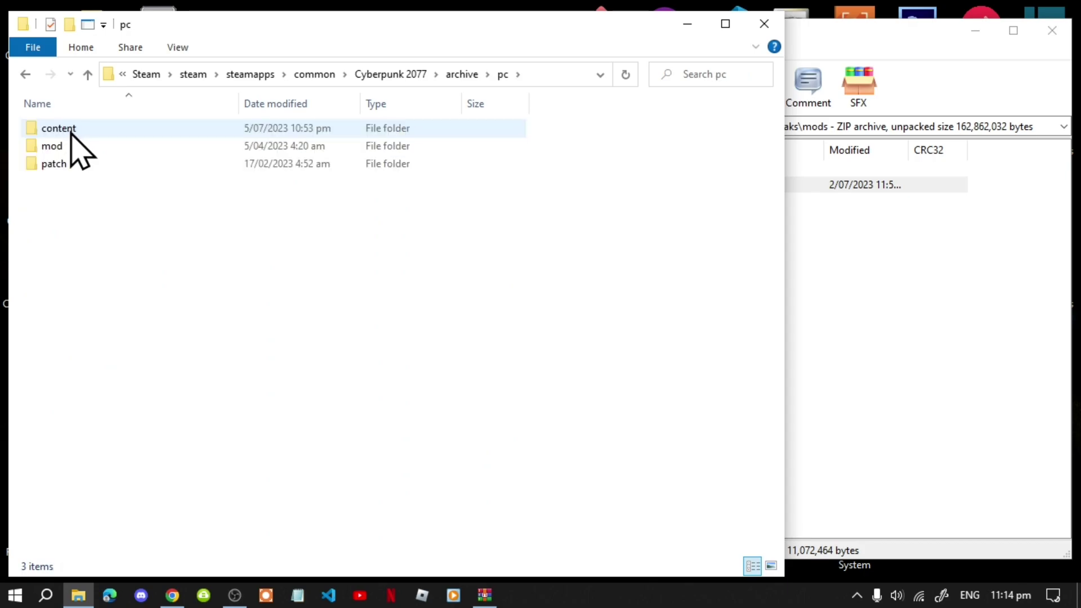
pyautogui.doubleClick(79, 153)
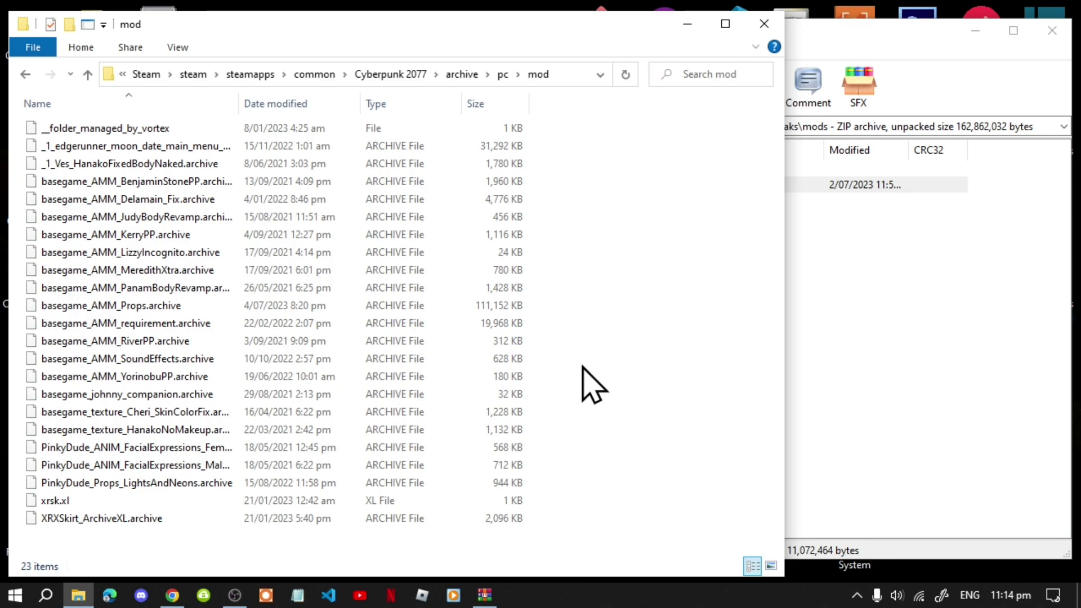
# In the Appearance Menu Mod zip, go up to the top level and into archive\pc\mod.
pyautogui.click(864, 354)
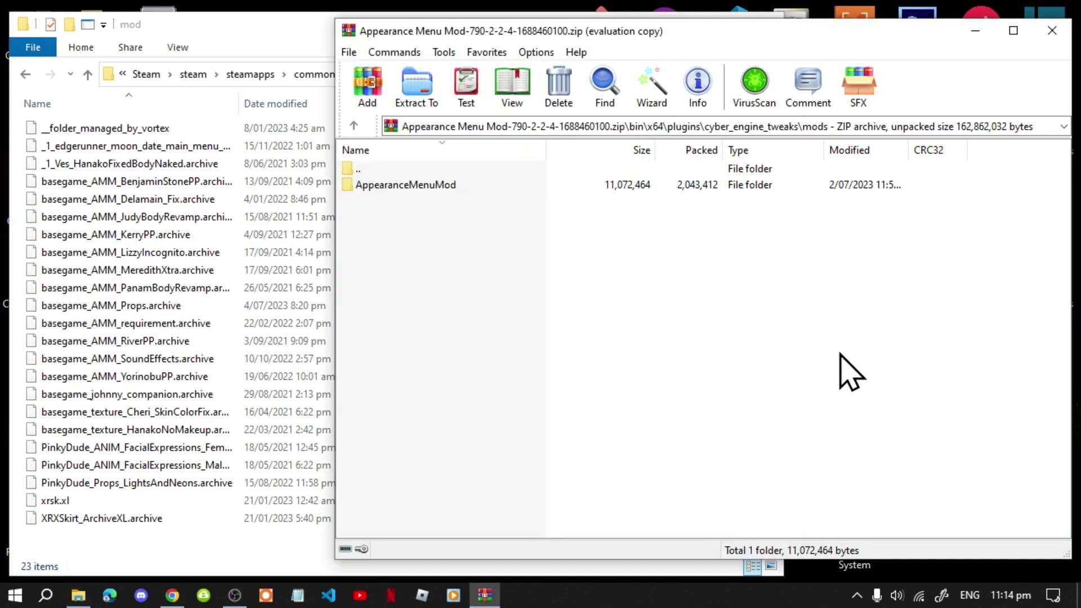
pyautogui.press('BackSpace')
pyautogui.press('BackSpace')
pyautogui.press('BackSpace')
pyautogui.press('BackSpace')
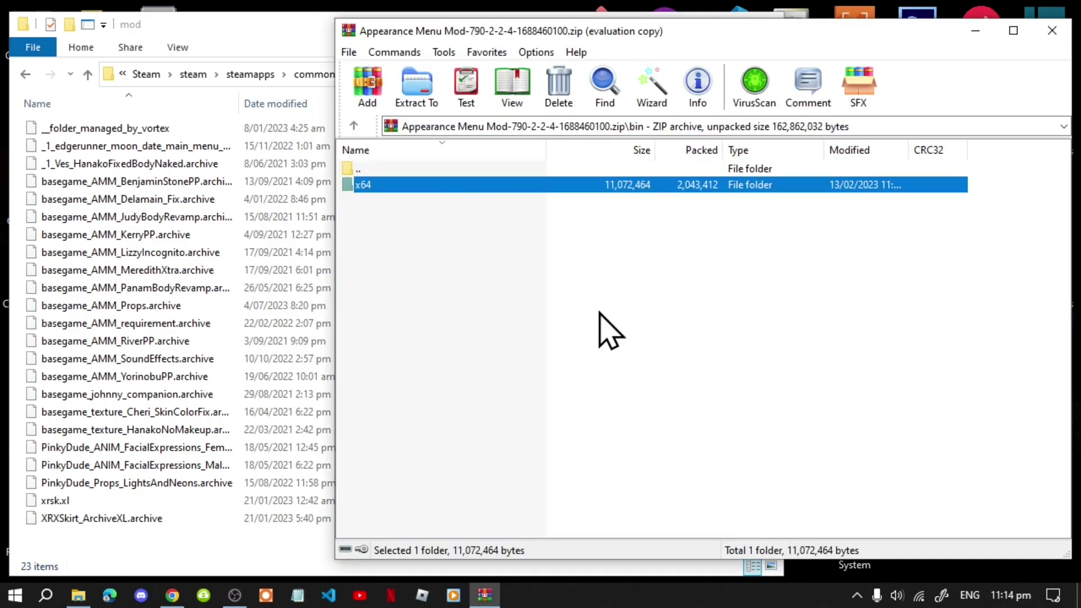
pyautogui.press('BackSpace')
pyautogui.doubleClick(371, 204)
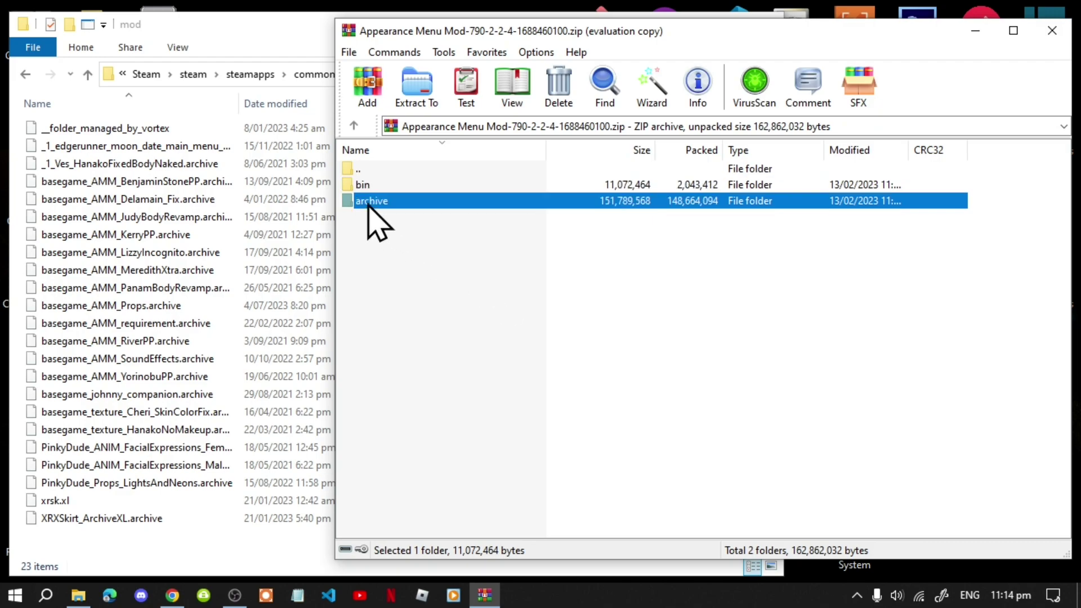
pyautogui.doubleClick(363, 186)
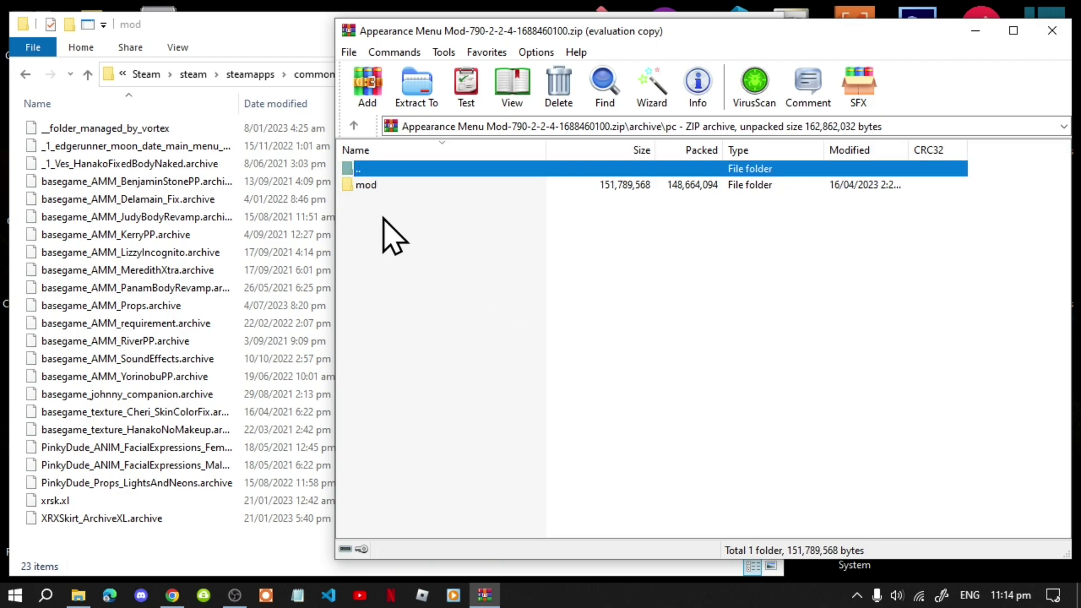
pyautogui.doubleClick(365, 187)
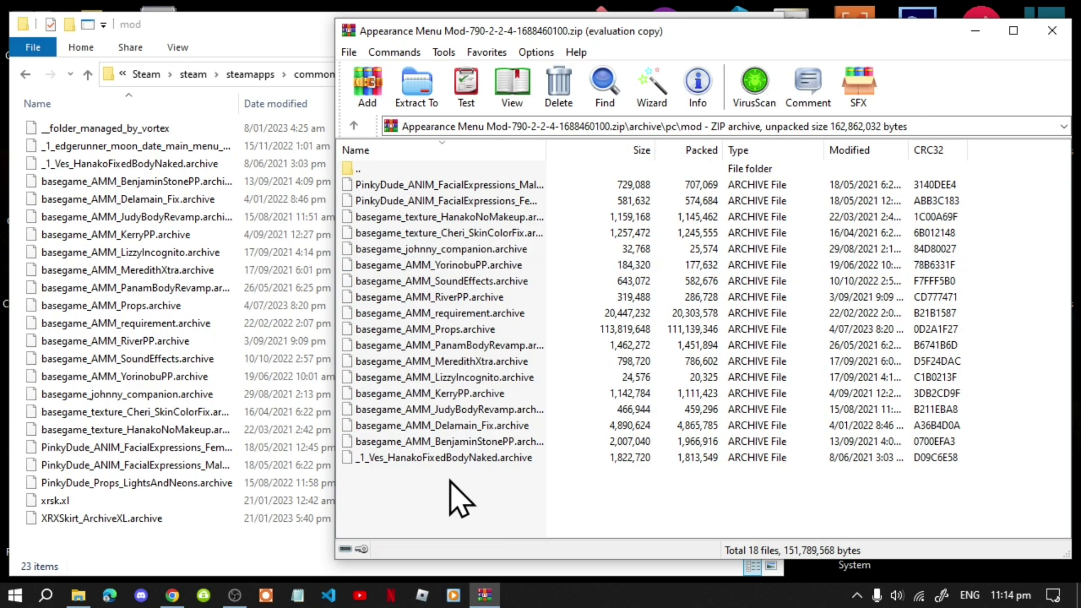
# Copy all 18 .archive files into the game's mod folder, replacing the existing copies.
pyautogui.moveTo(439, 476); pyautogui.dragTo(415, 186)
pyautogui.moveTo(481, 265); pyautogui.dragTo(109, 269)
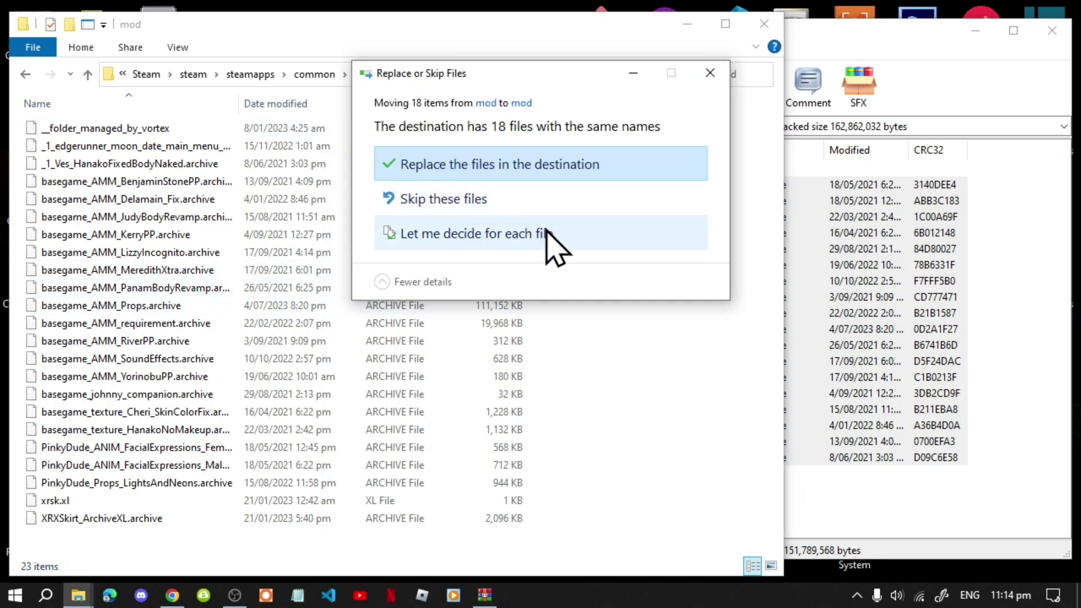
pyautogui.click(574, 169)
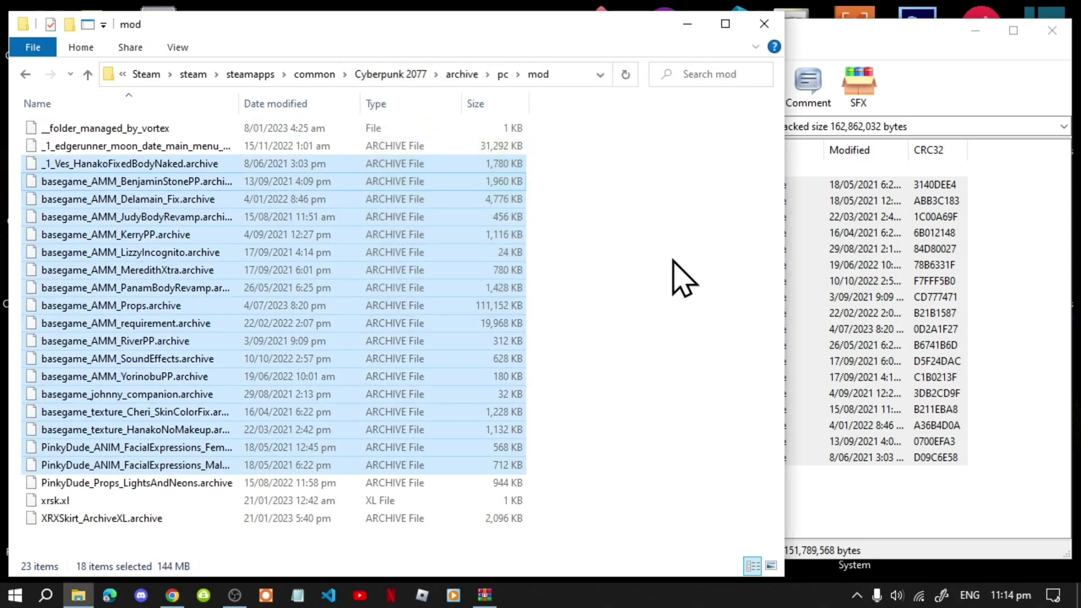
# Clear the file selection and close the Appearance Menu Mod archive in WinRAR.
pyautogui.click(683, 276)
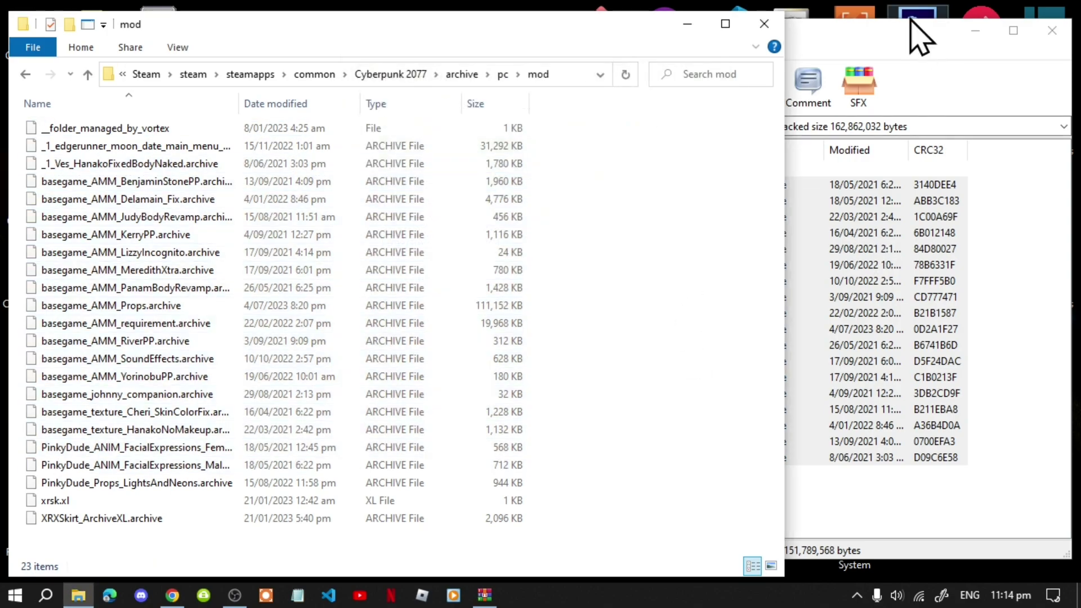
pyautogui.click(892, 60)
pyautogui.moveTo(875, 44); pyautogui.dragTo(622, 53)
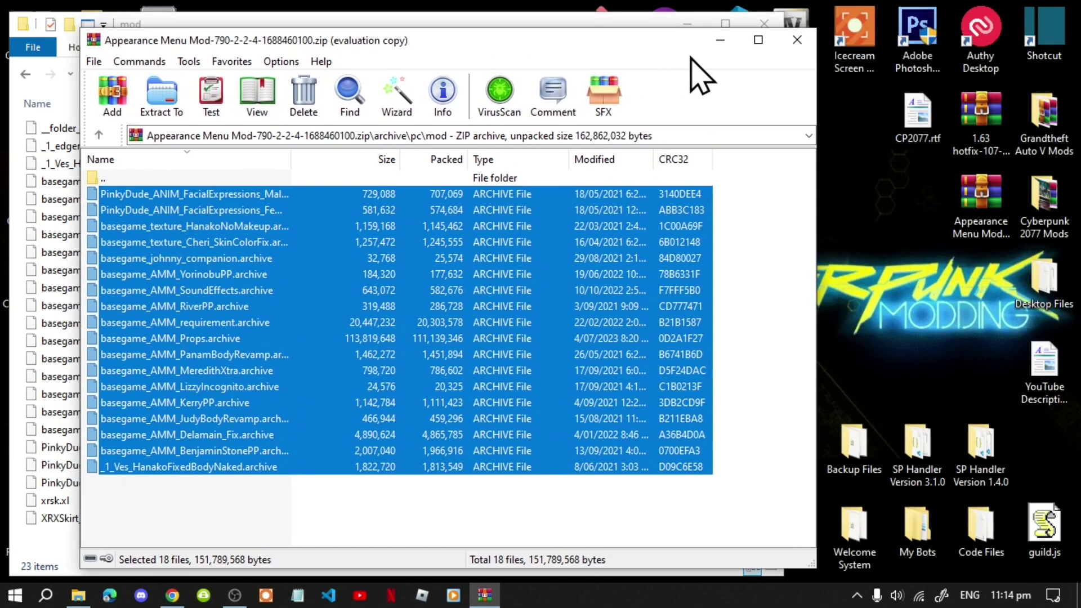
pyautogui.click(806, 41)
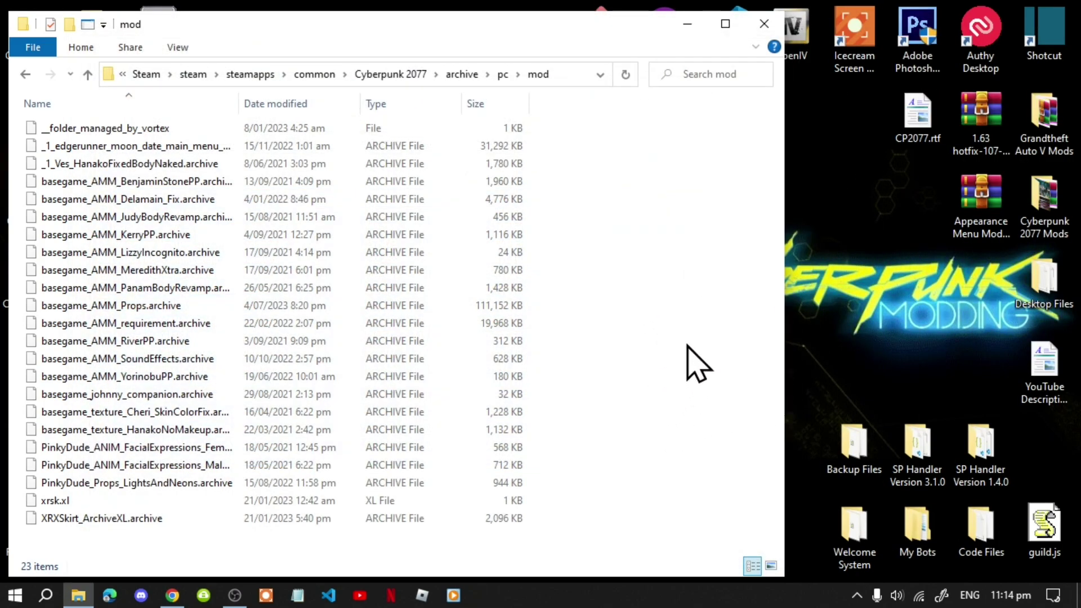
# Go up to the Cyberpunk 2077 folder and into bin\x64 - CET.
pyautogui.click(390, 74)
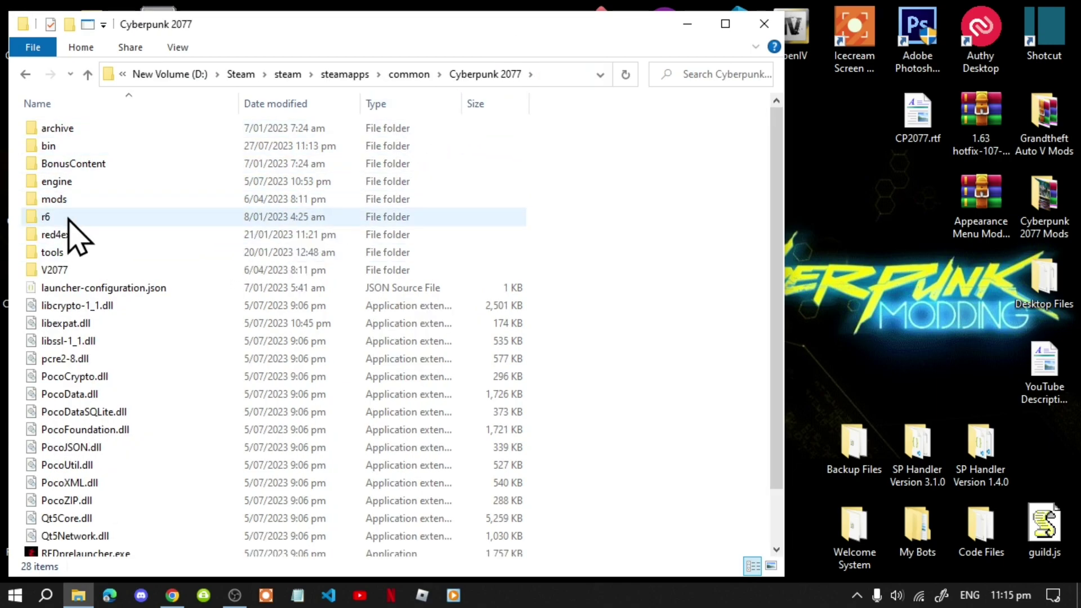
pyautogui.doubleClick(56, 148)
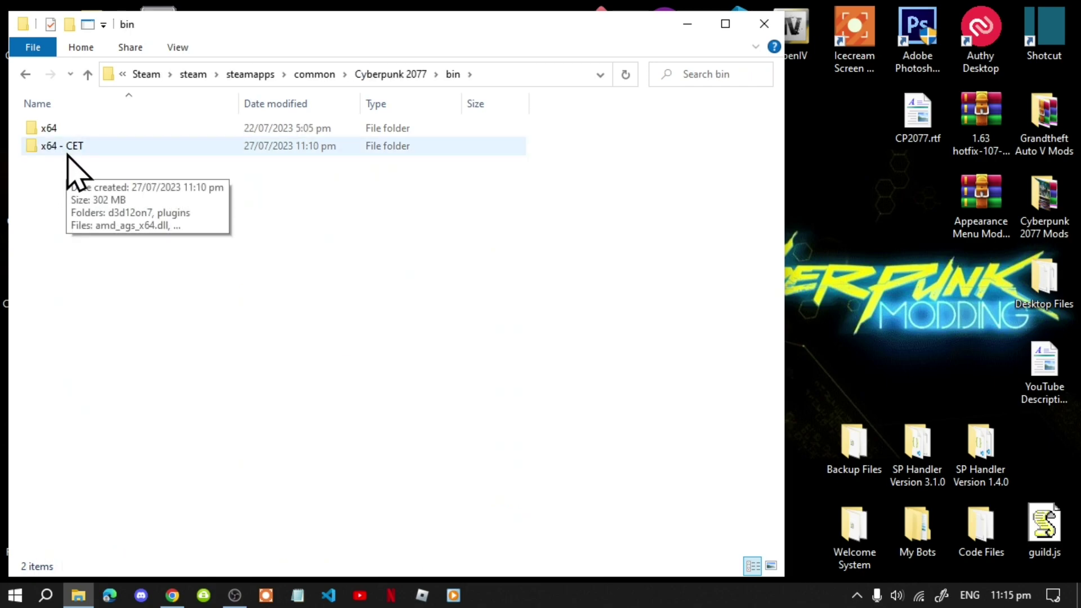
pyautogui.doubleClick(69, 153)
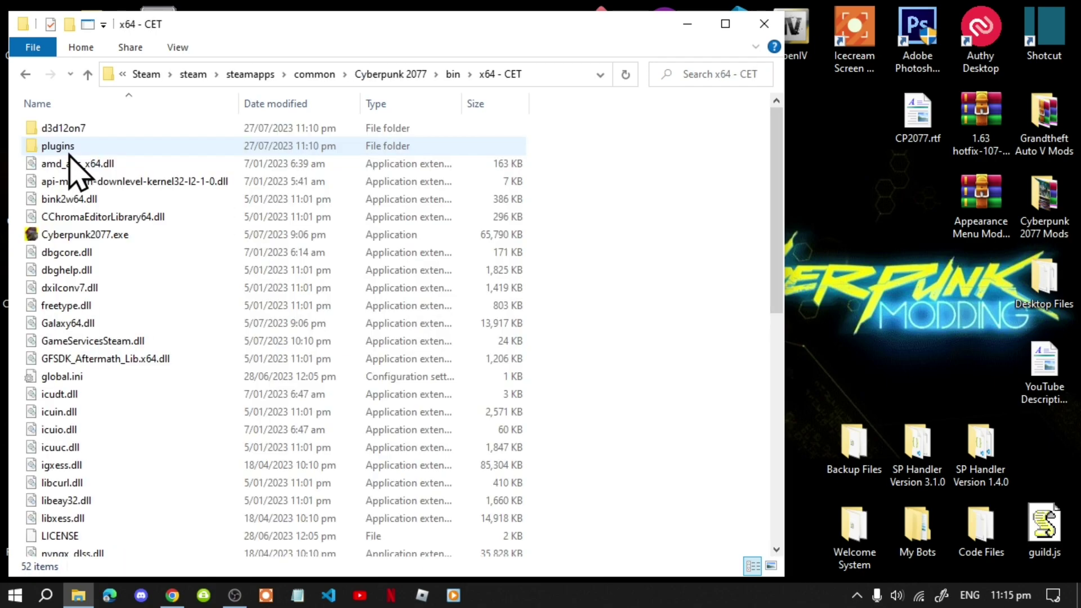
# Send Cyberpunk2077.exe to the desktop as a shortcut.
pyautogui.rightClick(105, 239)
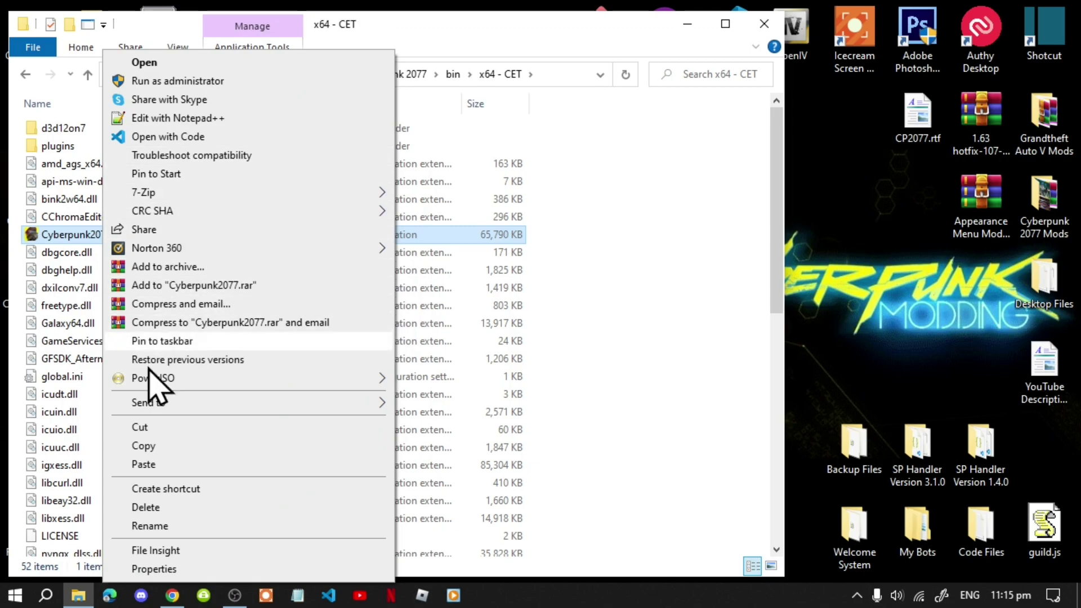
pyautogui.moveTo(153, 399)
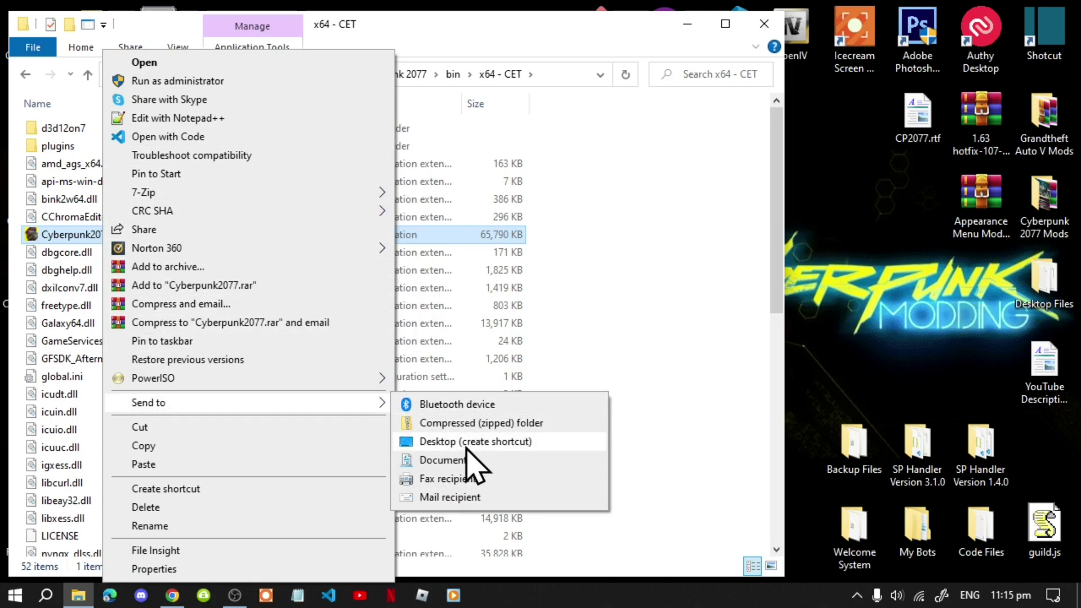
pyautogui.click(466, 443)
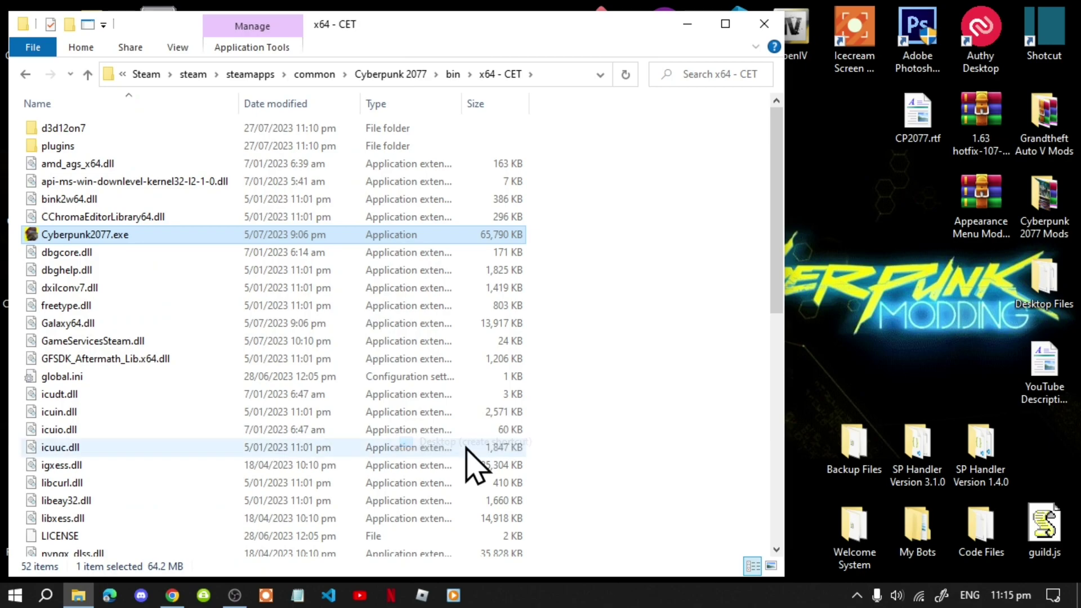
# Delete the old CET desktop shortcut and move the new shortcut into its spot.
pyautogui.click(758, 26)
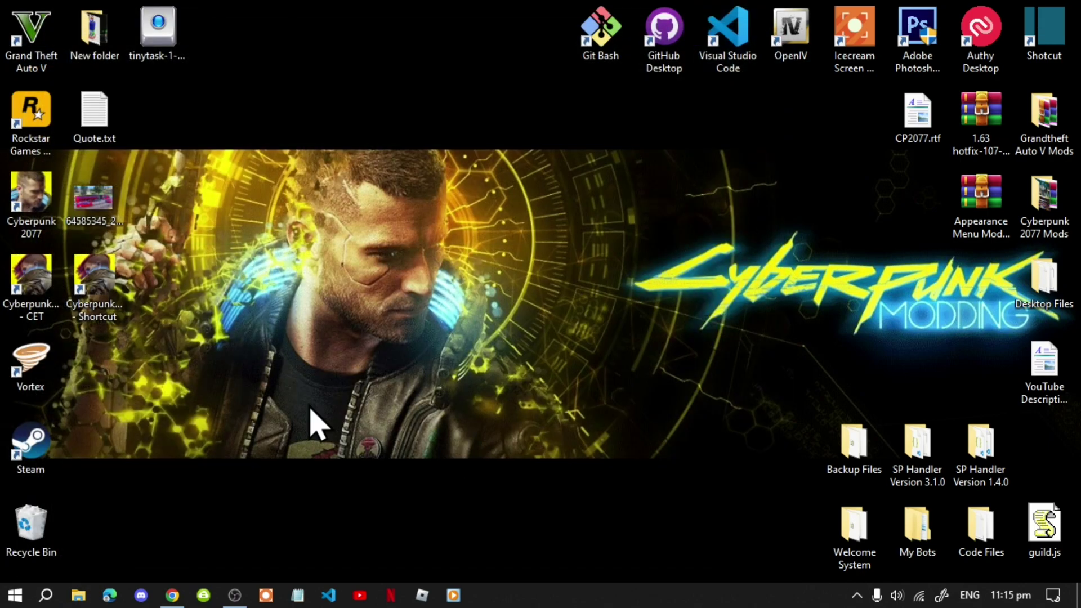
pyautogui.moveTo(90, 293); pyautogui.dragTo(391, 163)
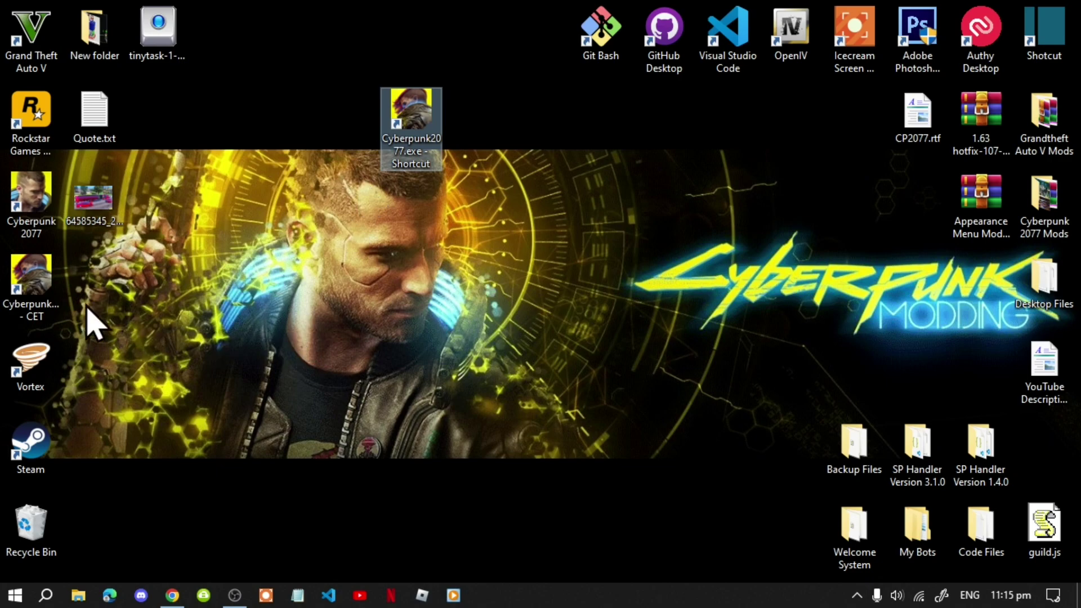
pyautogui.click(35, 285)
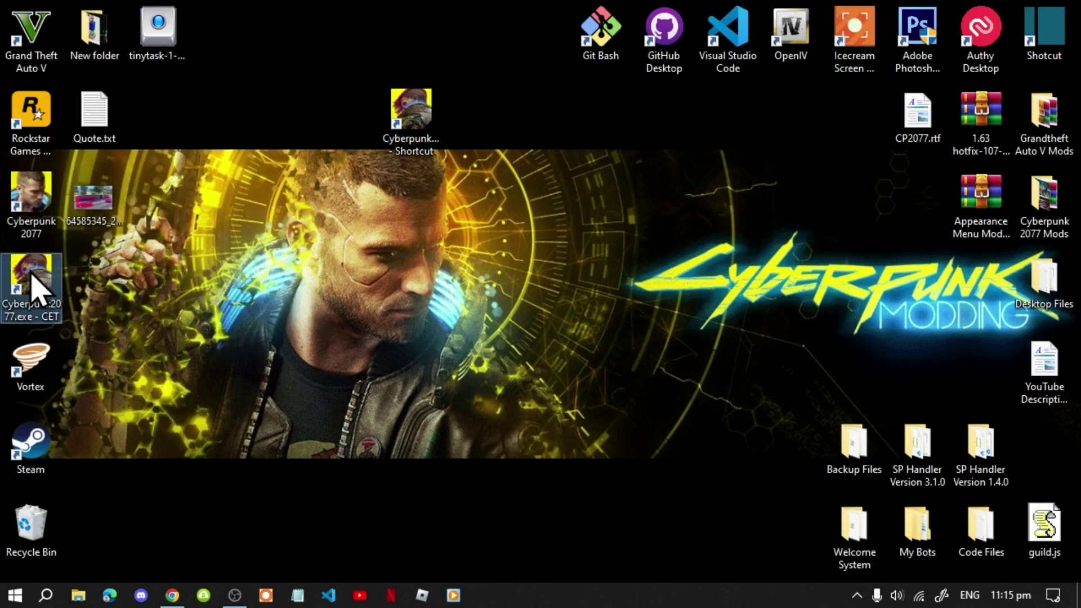
pyautogui.rightClick(31, 276)
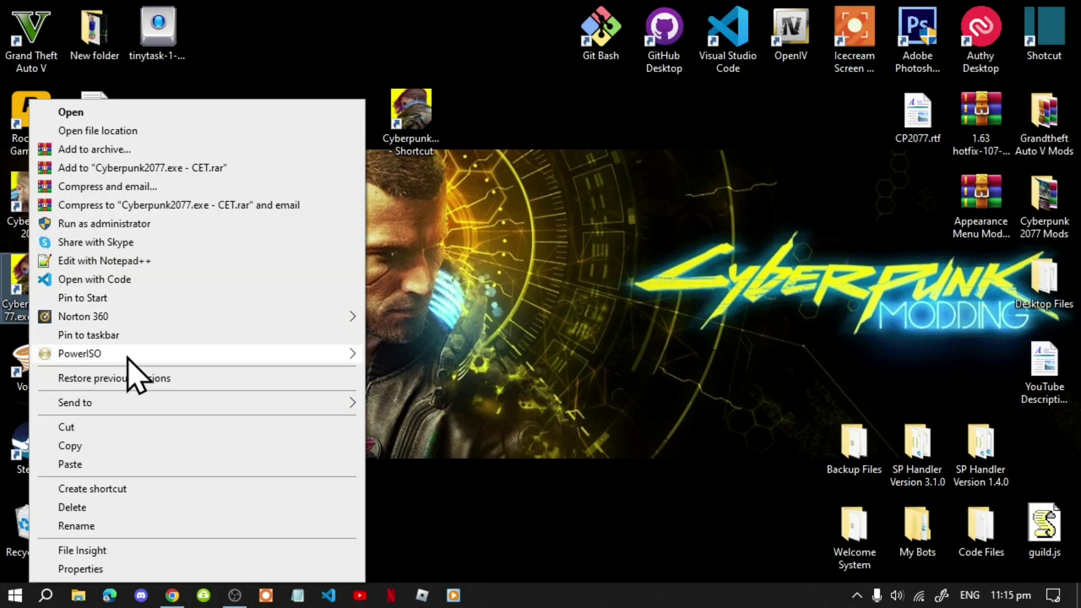
pyautogui.click(79, 509)
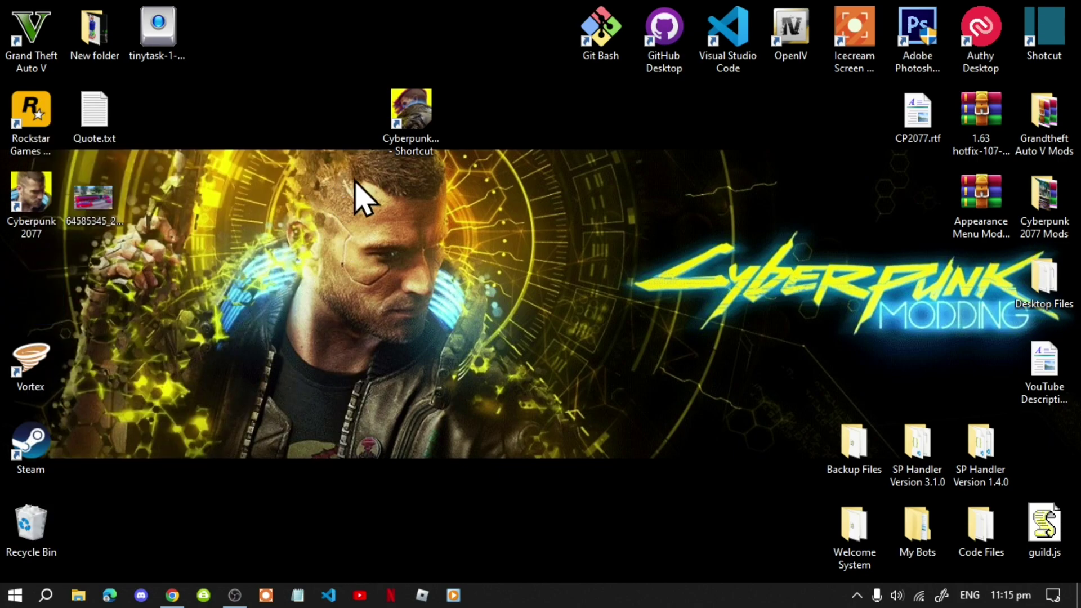
pyautogui.moveTo(401, 110); pyautogui.dragTo(25, 287)
# Rename the new shortcut to 'Cyberpunk2077.exe - CET'.
pyautogui.rightClick(23, 288)
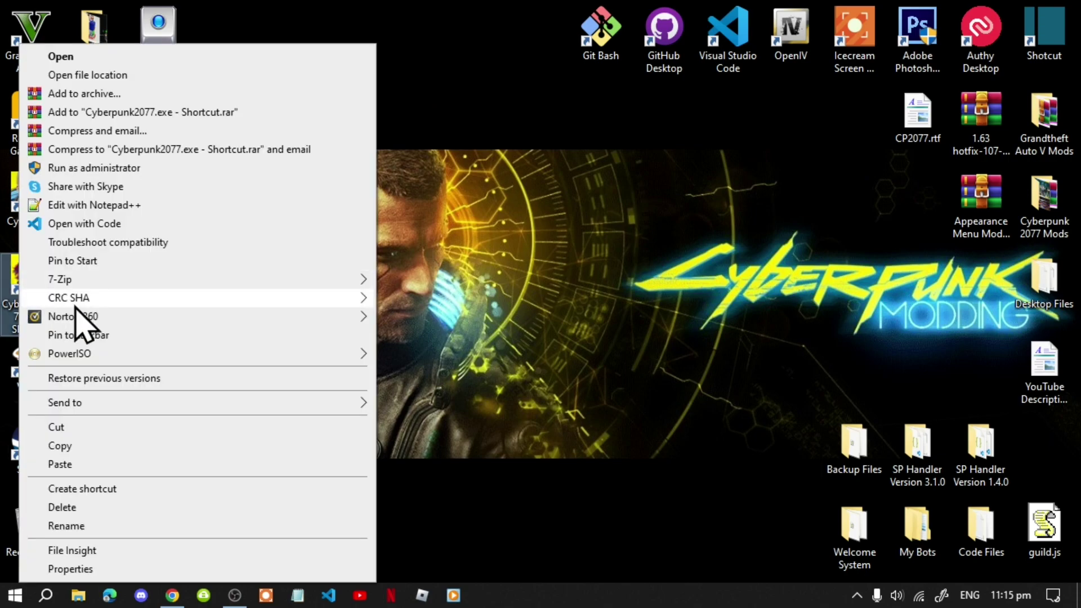
pyautogui.click(78, 523)
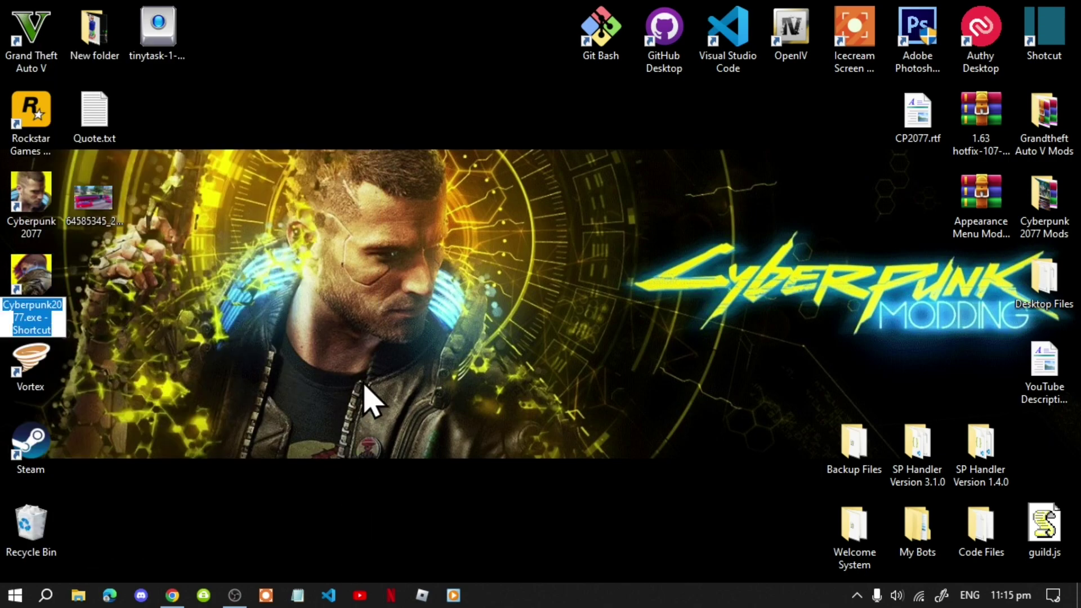
pyautogui.press('End')
pyautogui.press('BackSpace')
pyautogui.press('BackSpace')
pyautogui.press('BackSpace')
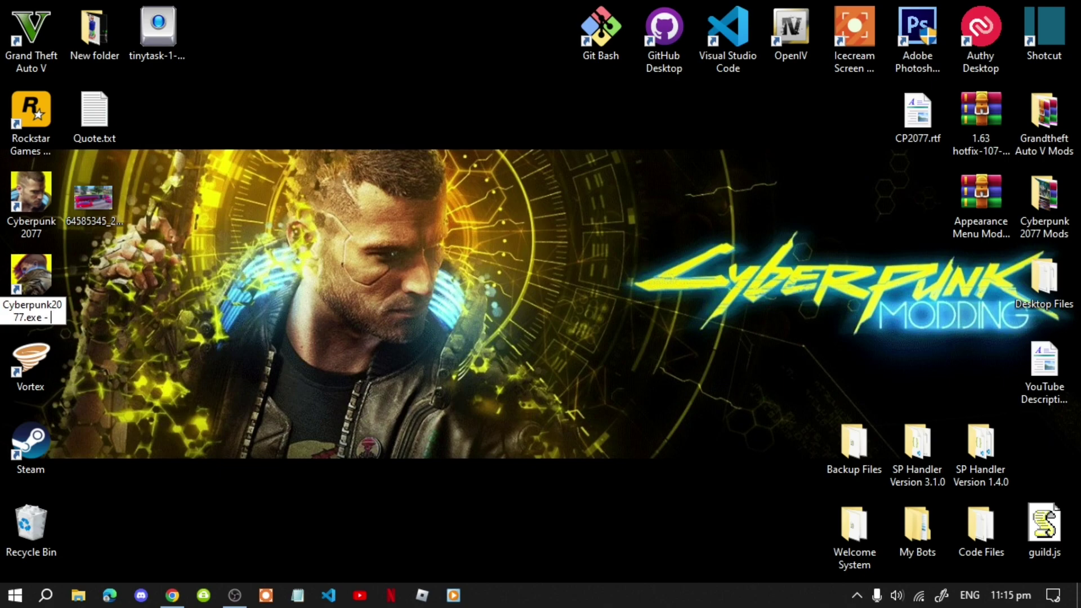
pyautogui.press('Return')
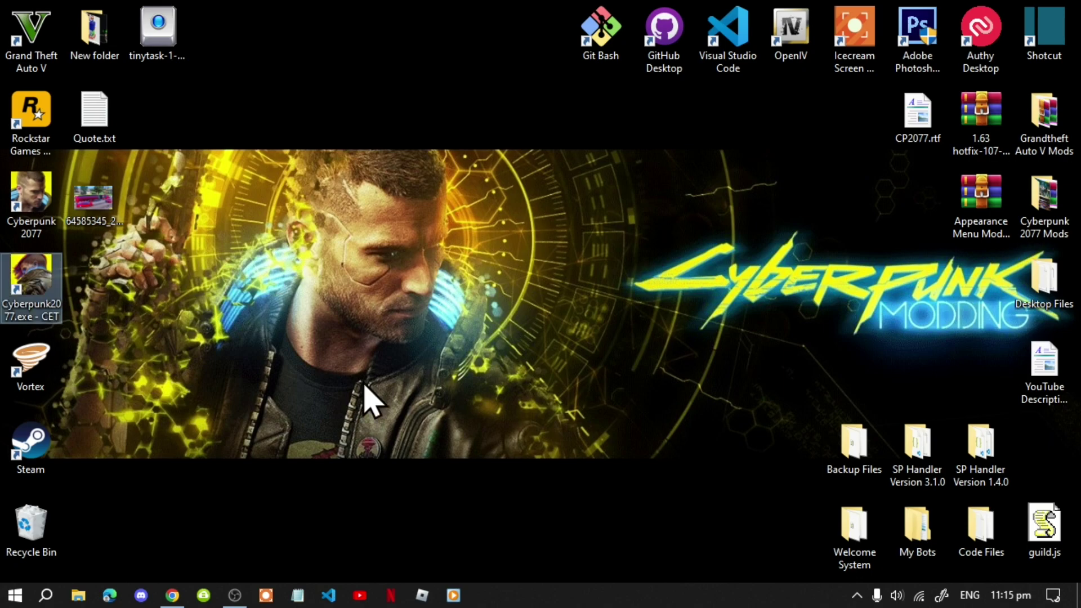
pyautogui.rightClick(36, 297)
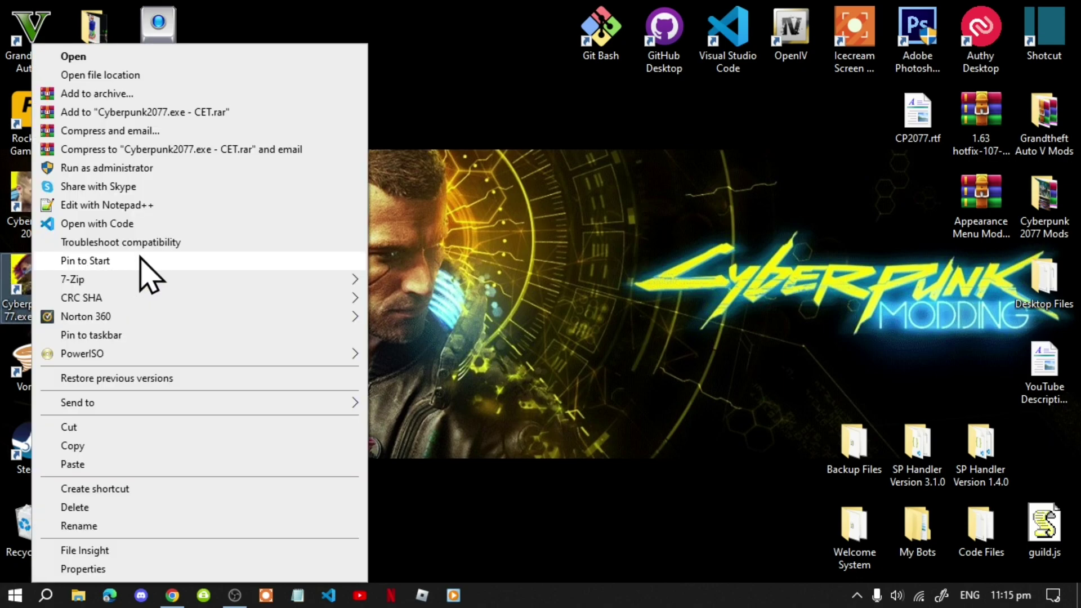
# From the shortcut's file location, go into plugins\cyber_engine_tweaks\mods to check AppearanceMenuMod.
pyautogui.click(118, 76)
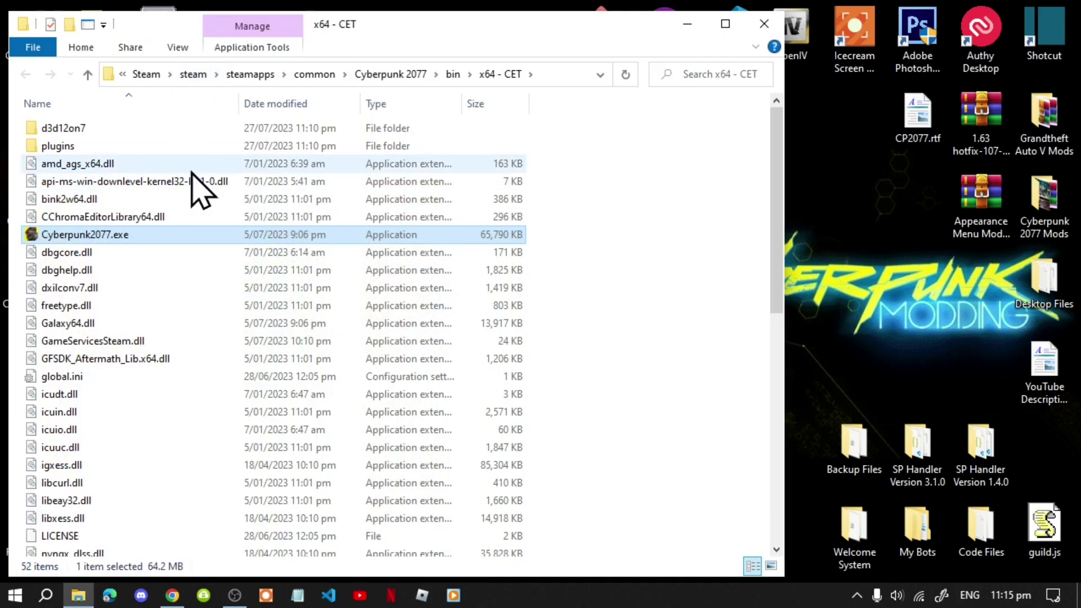
pyautogui.doubleClick(106, 151)
pyautogui.doubleClick(121, 134)
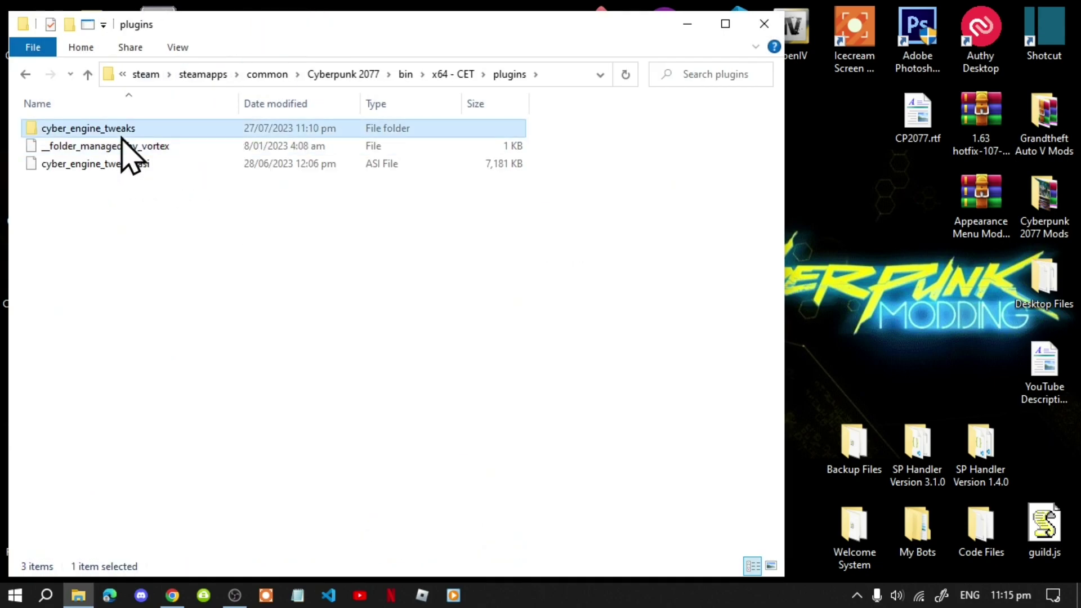
pyautogui.doubleClick(120, 147)
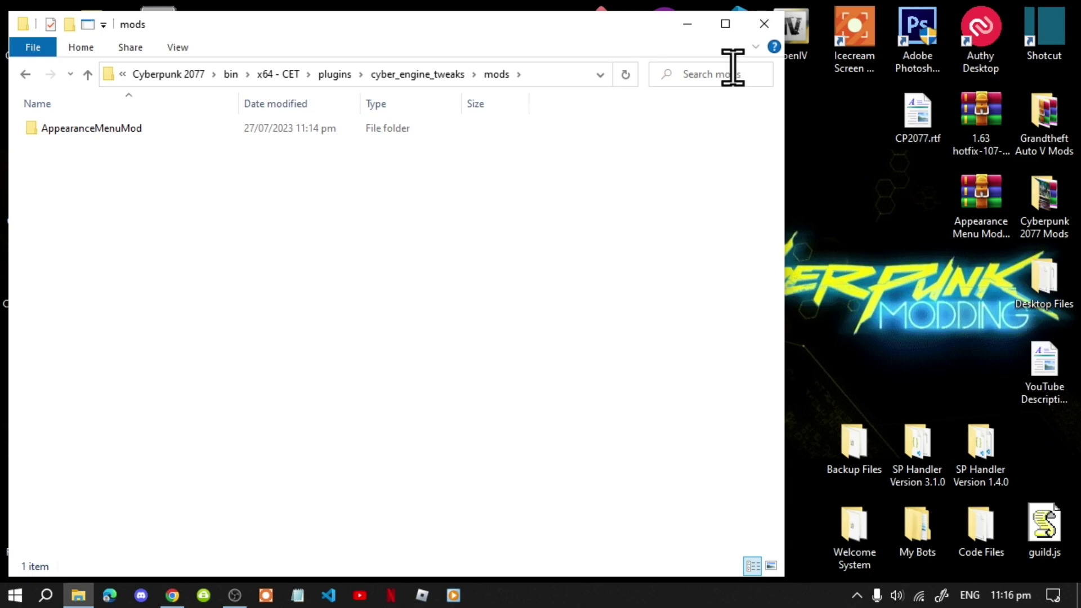